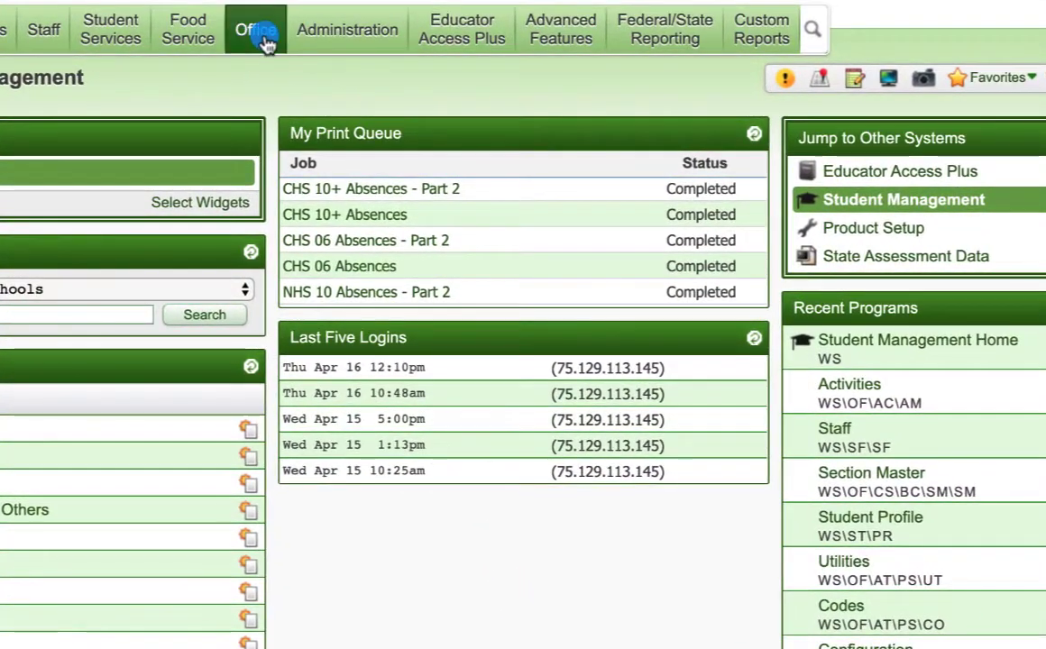
- Open the Activities list in the Office area for Amberly Elementary School (402)
left_click(253, 40)
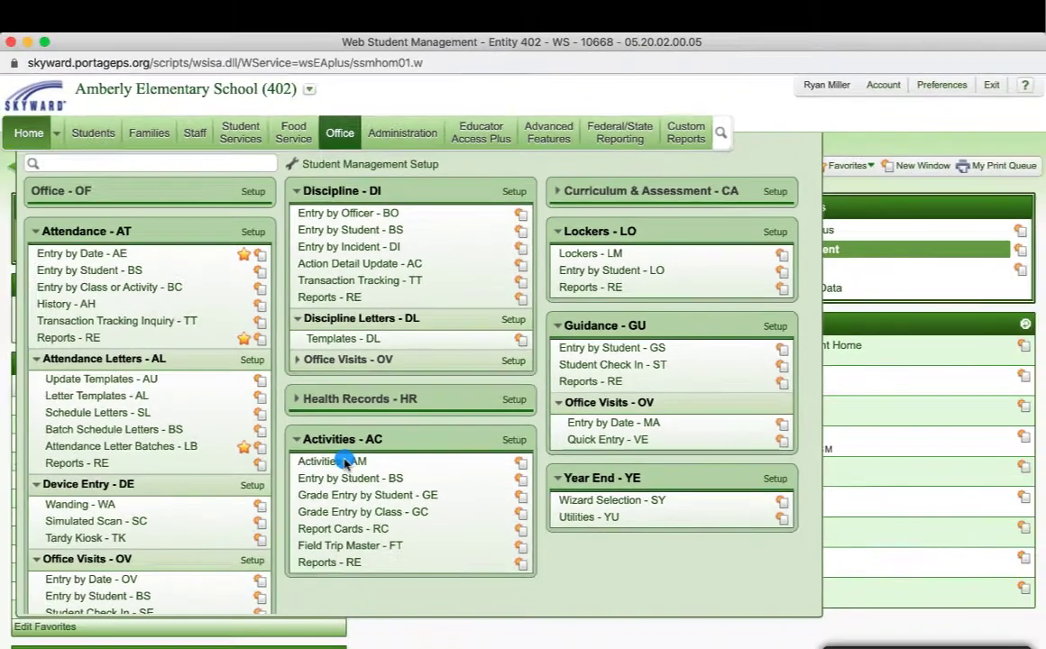
left_click(332, 461)
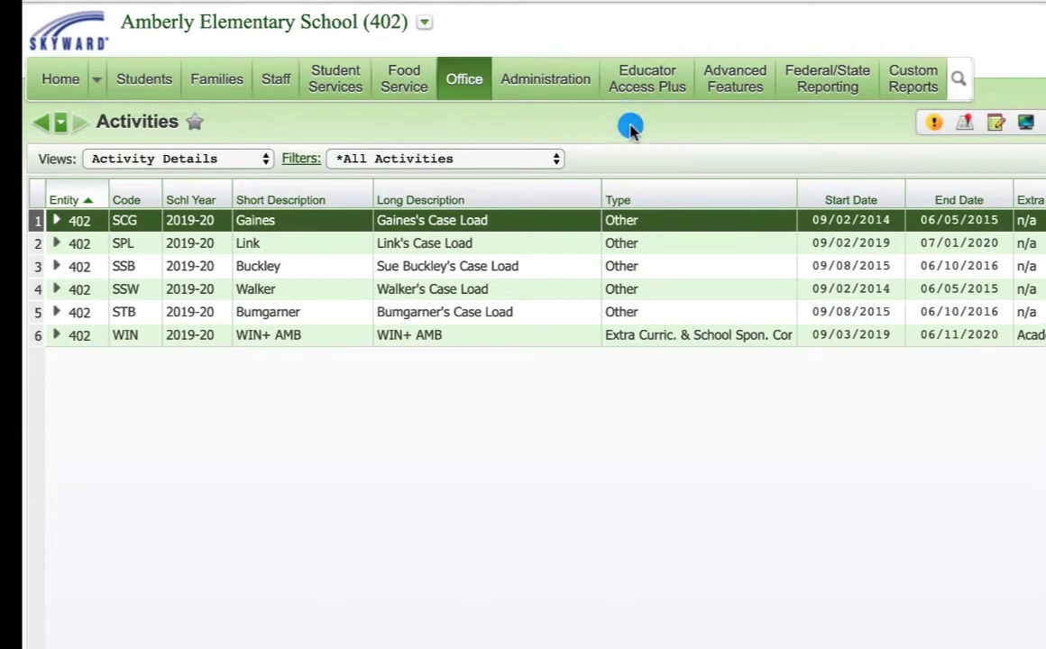
- Review the activities of Central Middle School (301), and return to Amberly Elementary School (402)
left_click(417, 22)
left_click(315, 162)
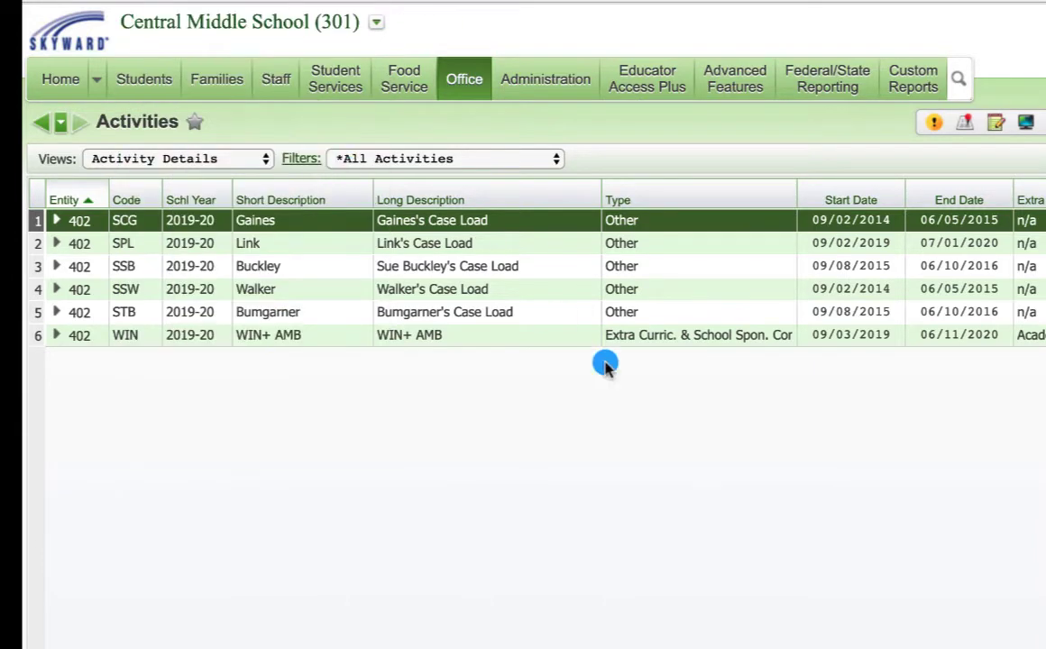
scroll(431, 541, "down", 10)
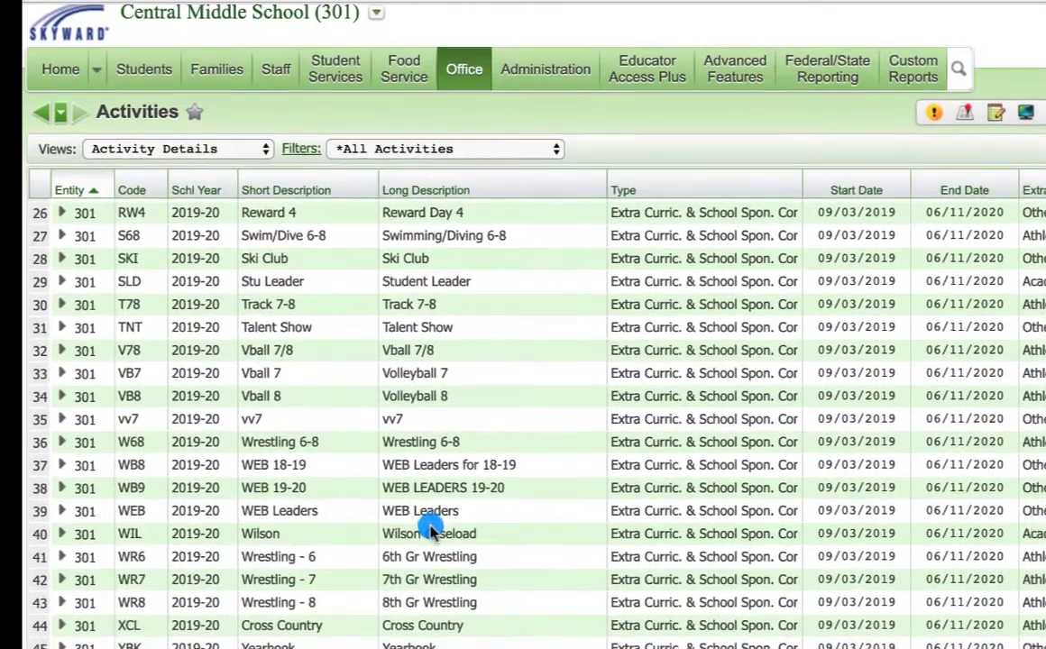
scroll(431, 530, "up", 10)
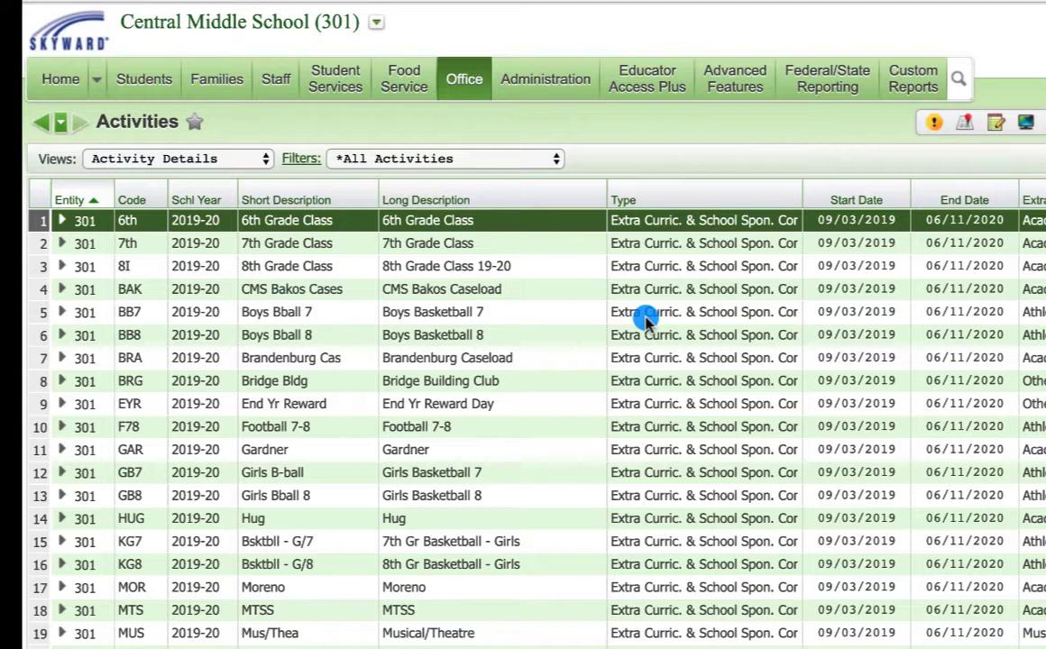
left_click(347, 21)
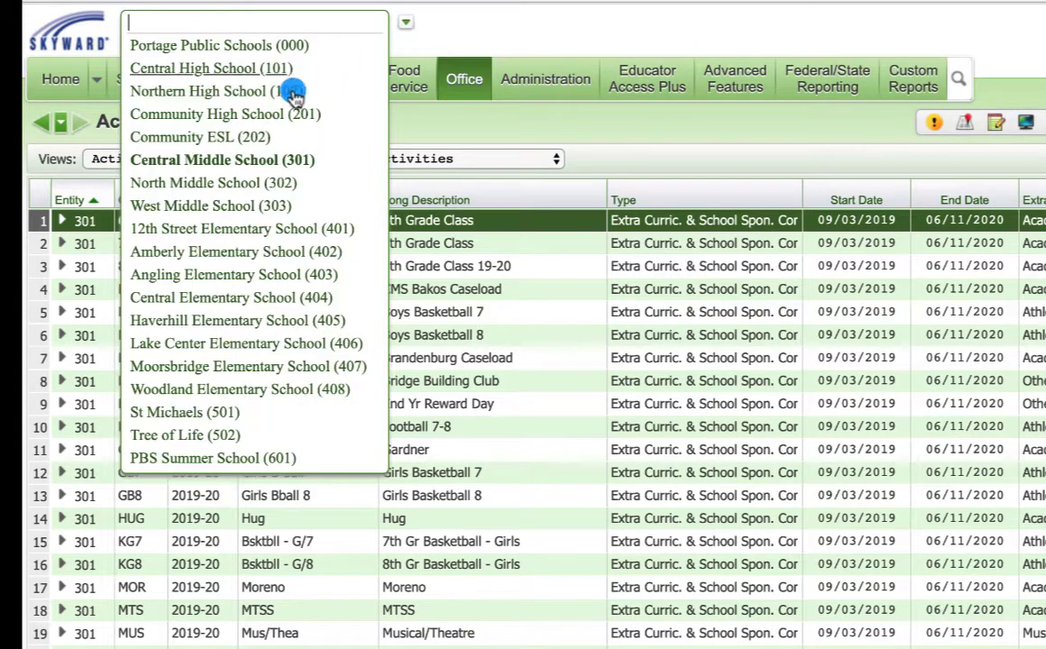
left_click(302, 252)
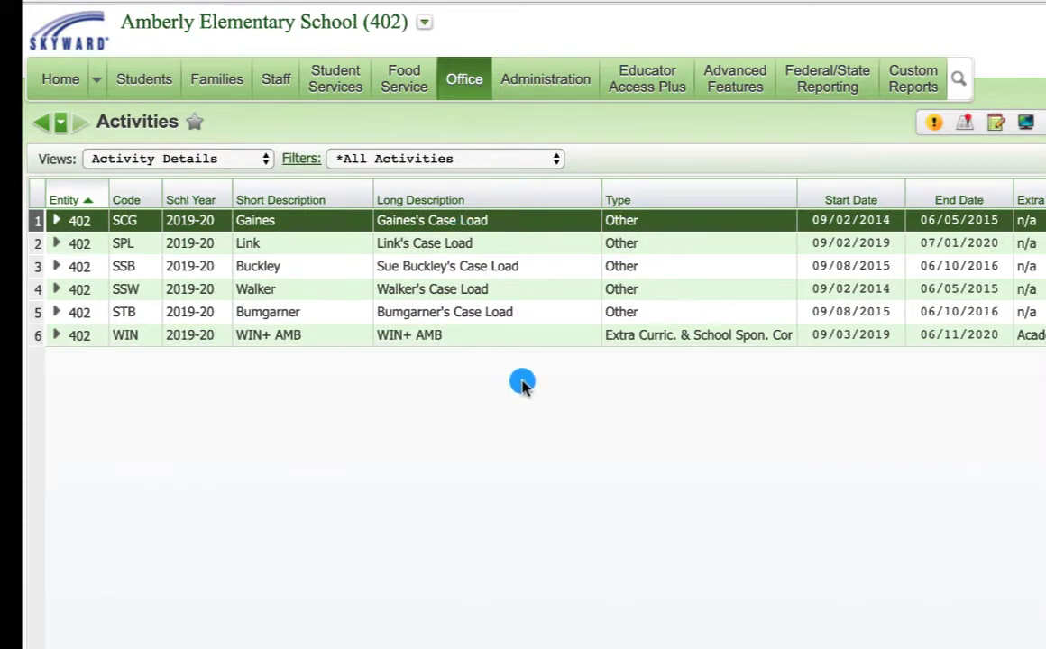
- Start a new activity for Amberly Elementary School and give it the code MCL
left_click(437, 268)
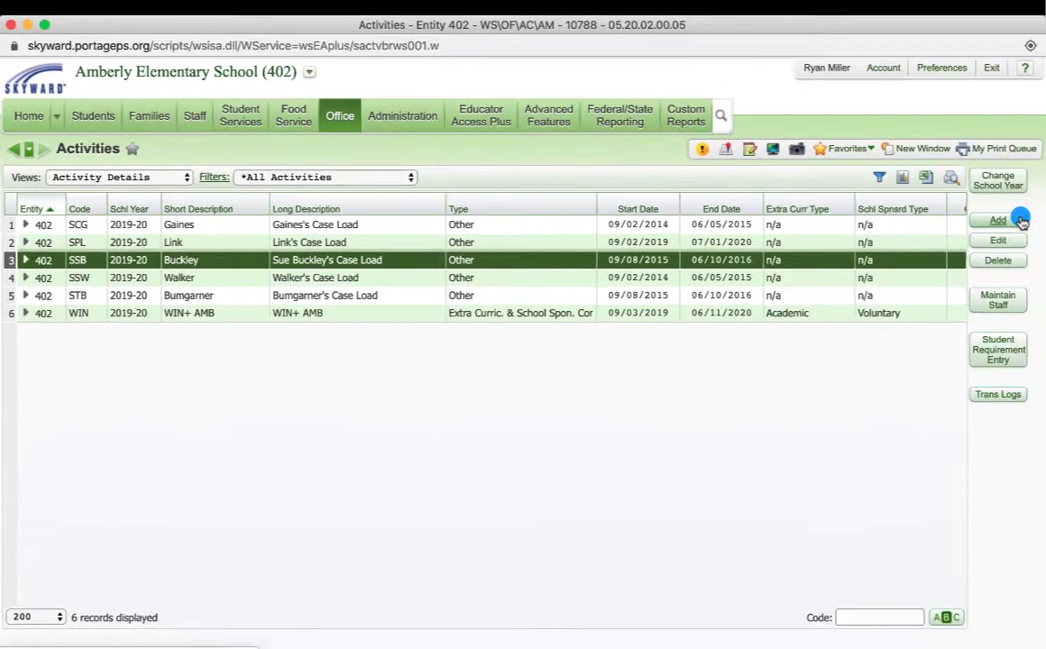
left_click(1019, 221)
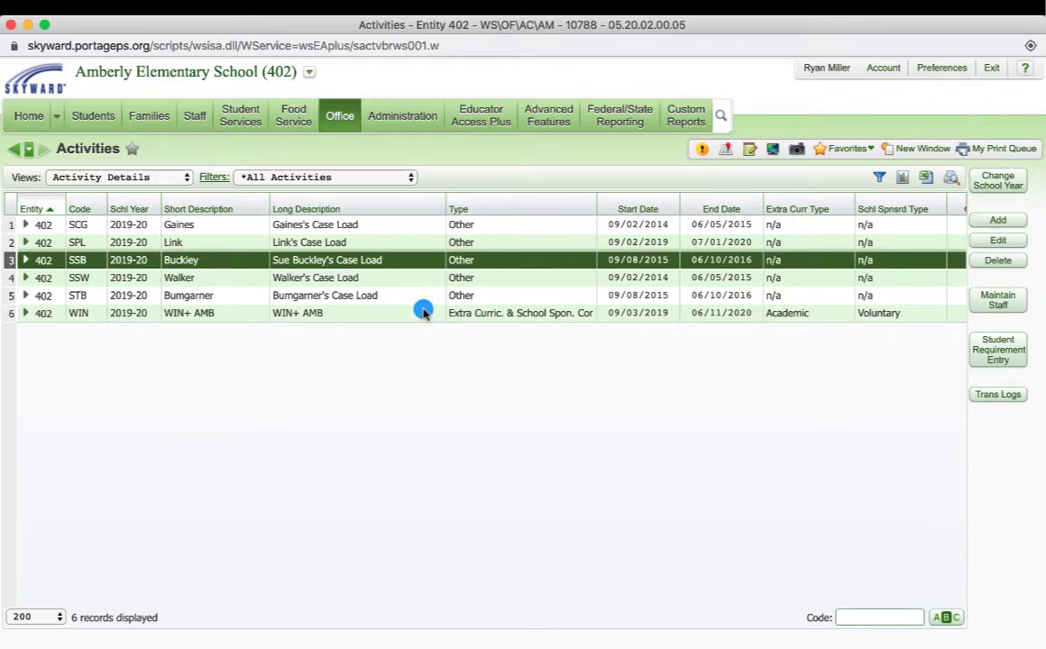
left_click(998, 220)
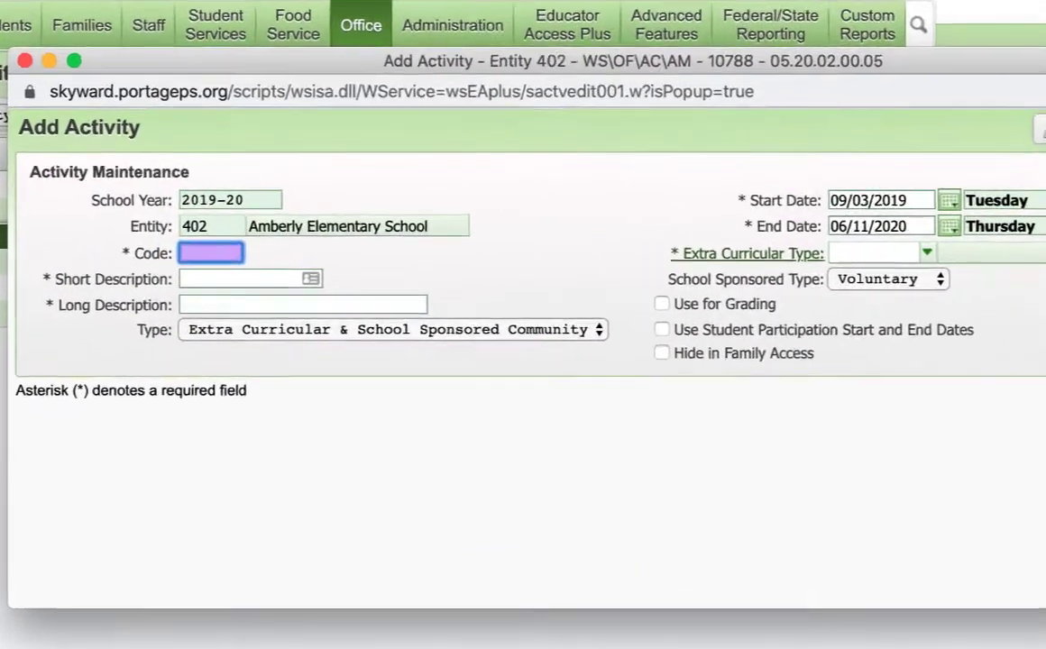
type("MCL")
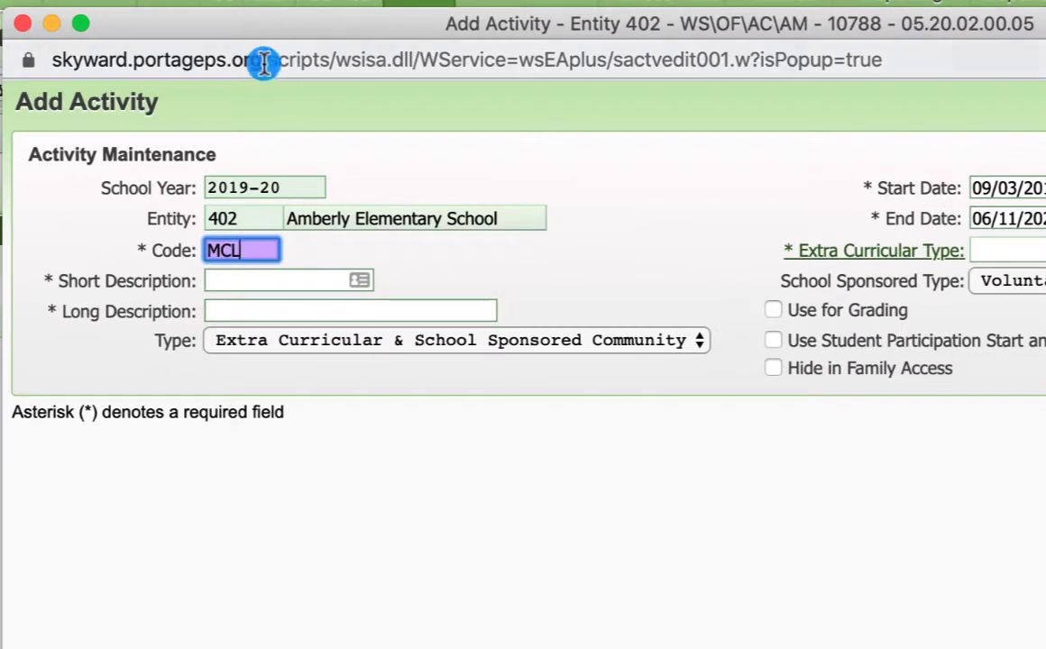
mouse_move(275, 29)
left_mouse_down()
mouse_move(313, 41)
mouse_move(270, 36)
left_mouse_up()
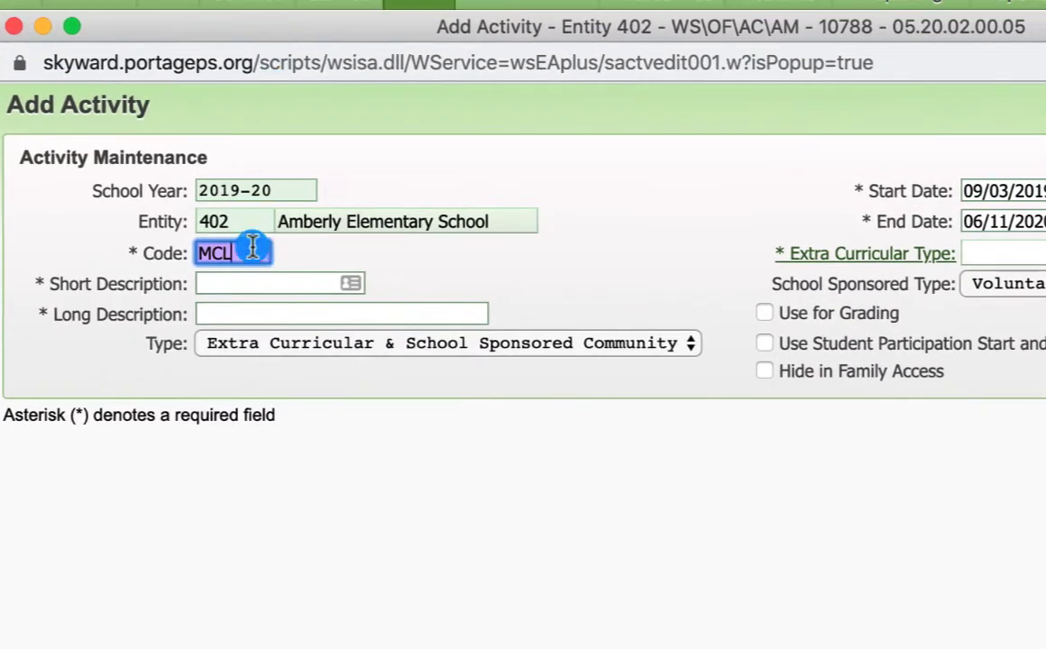
- Enter the teacher's surname with "Caseload" as the short description, and the possessive form of it as the long description
left_click(269, 290)
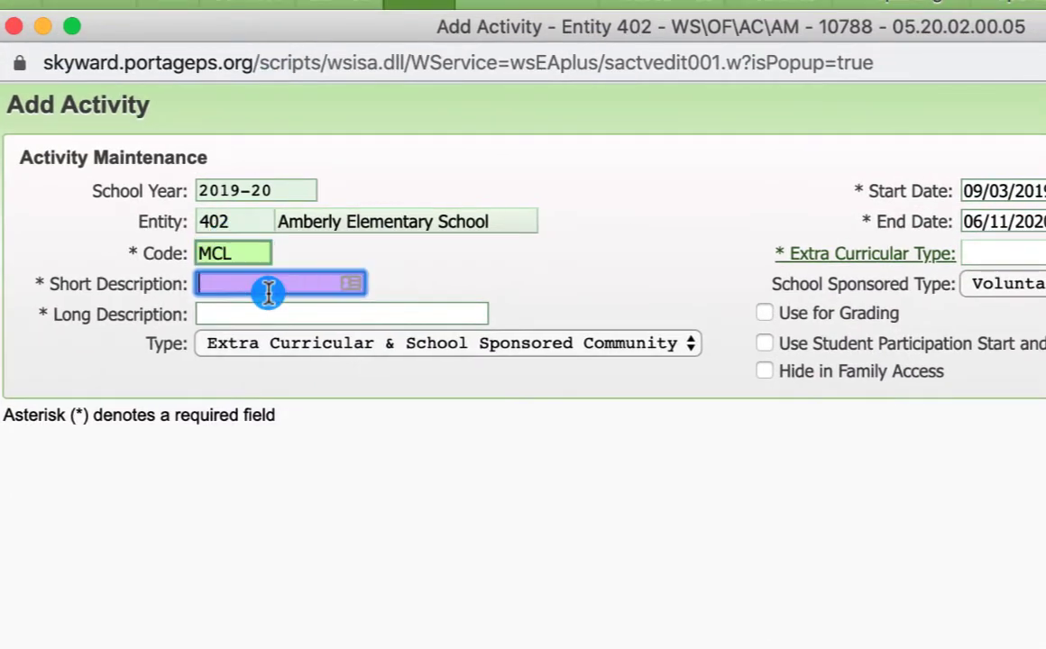
type("Mi")
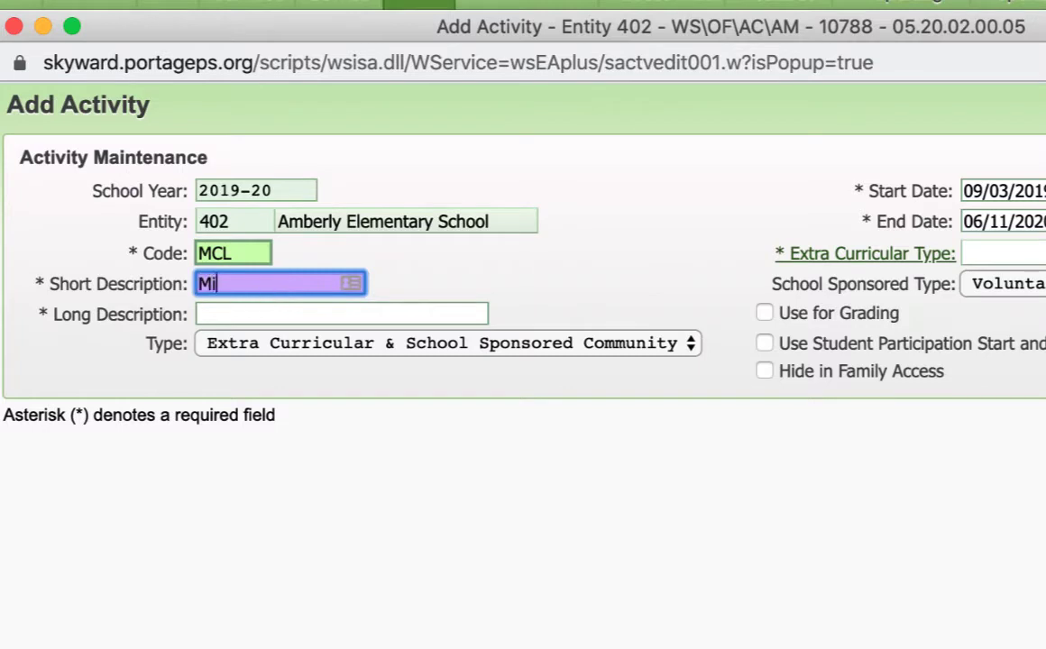
type("ller Caseload")
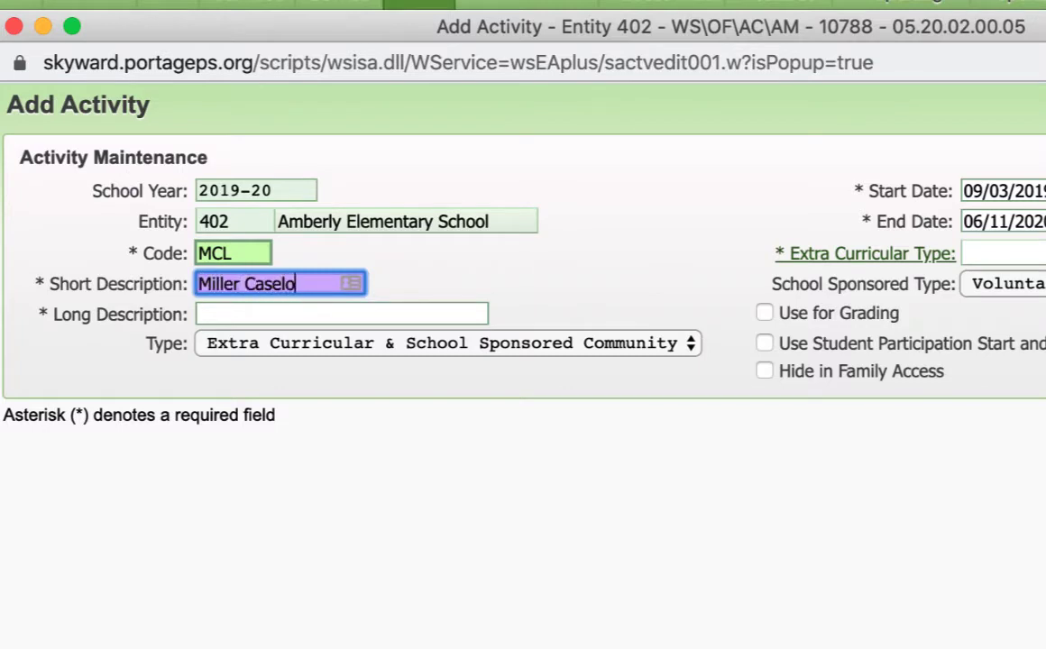
left_click(233, 313)
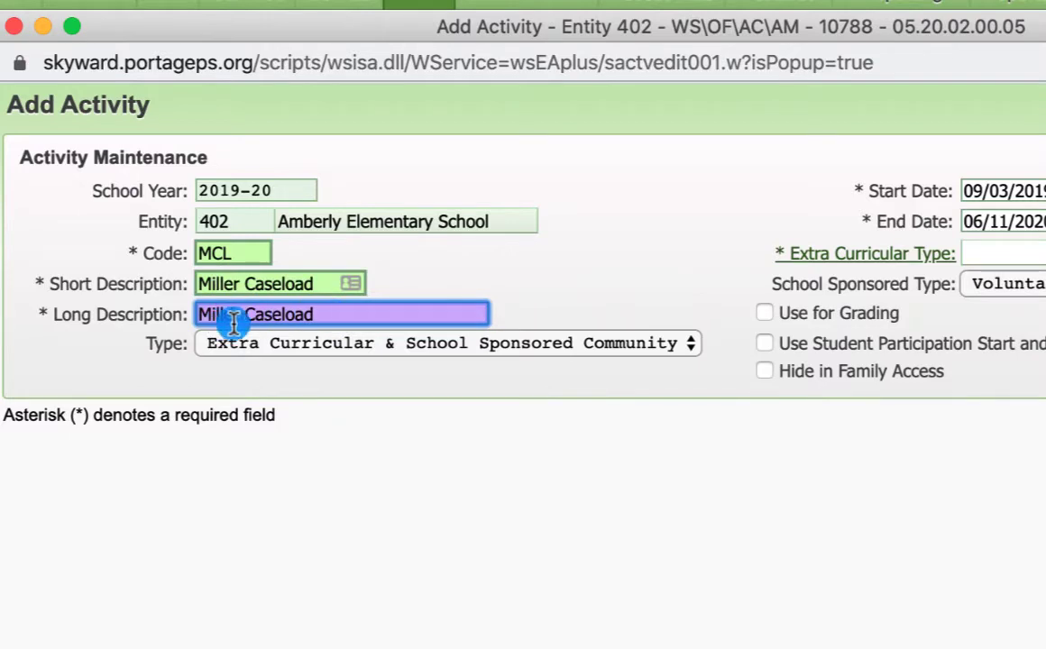
left_click(249, 313)
type("'s")
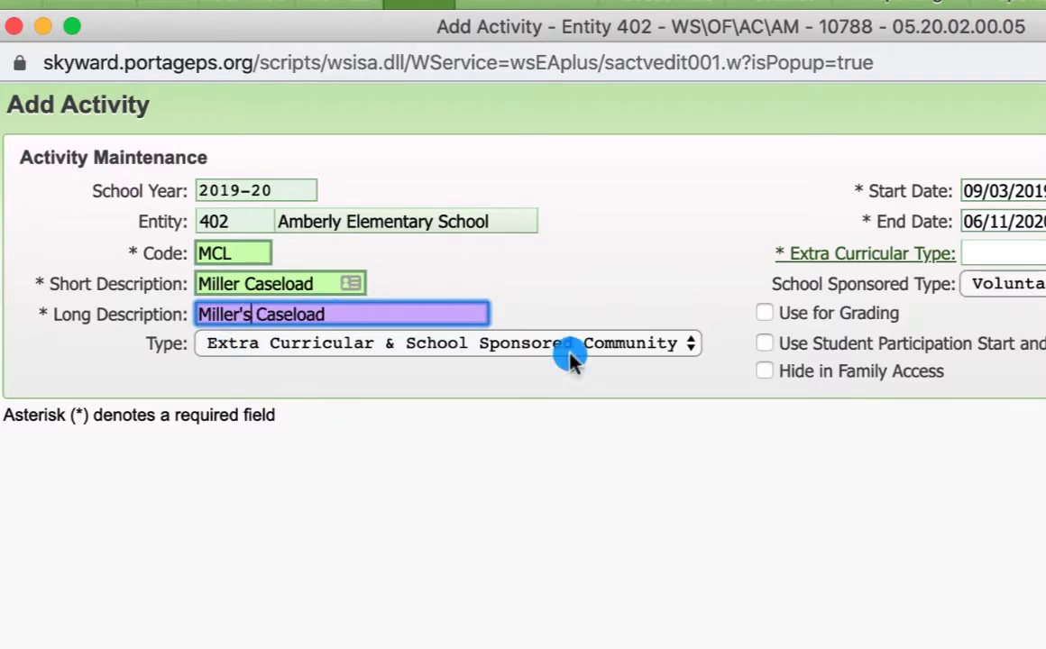
left_click(541, 410)
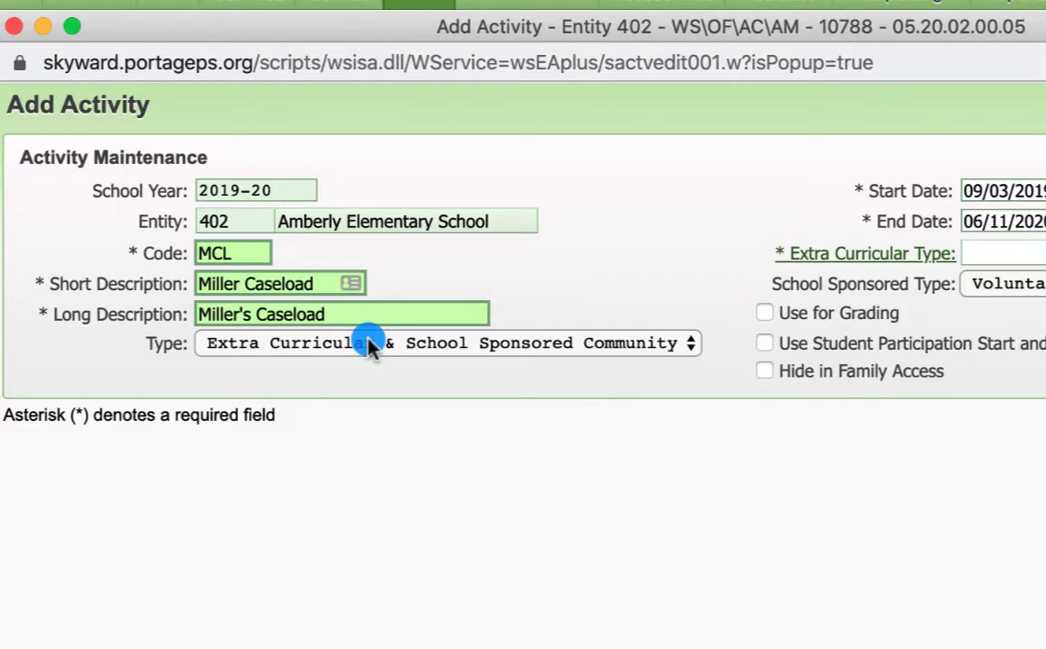
- Review the activity type options and keep Extra Curricular & School Sponsored Community selected
left_click(619, 348)
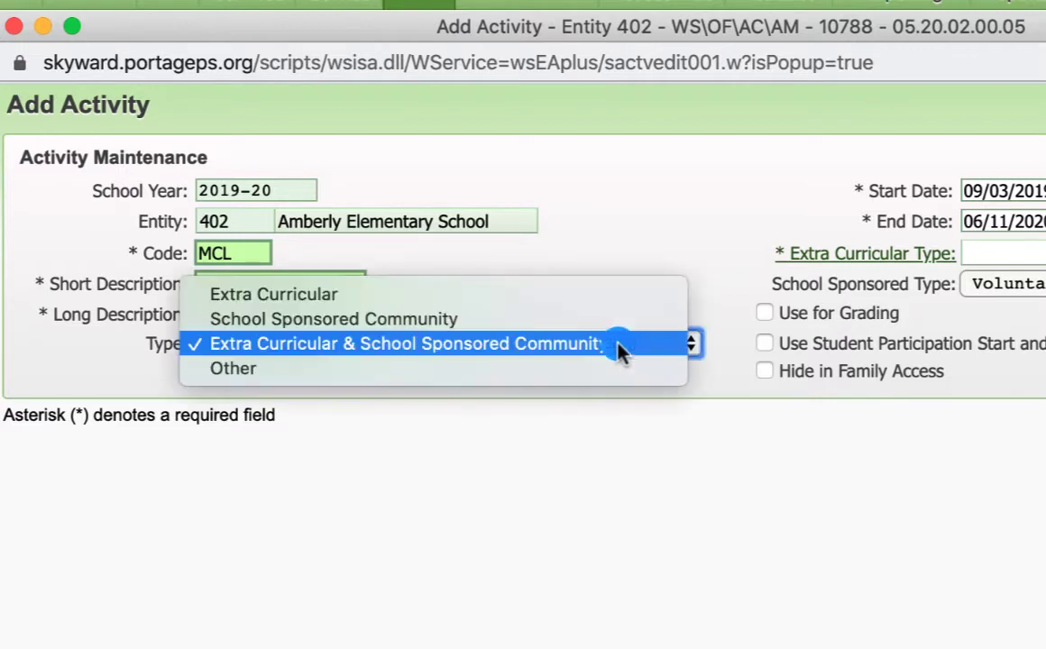
left_click(619, 348)
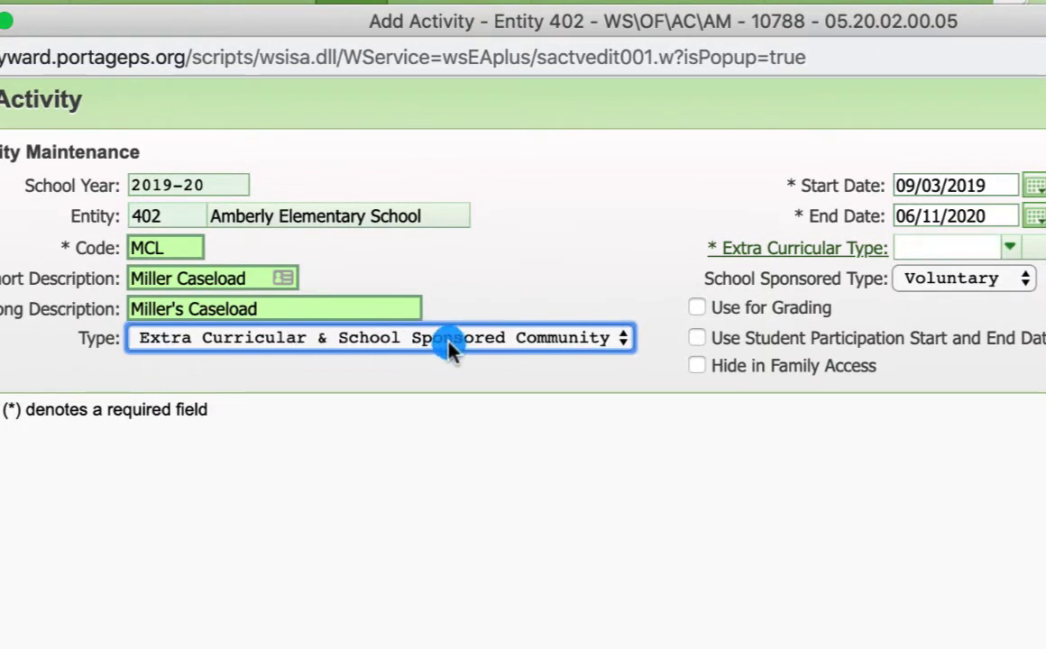
left_click(448, 340)
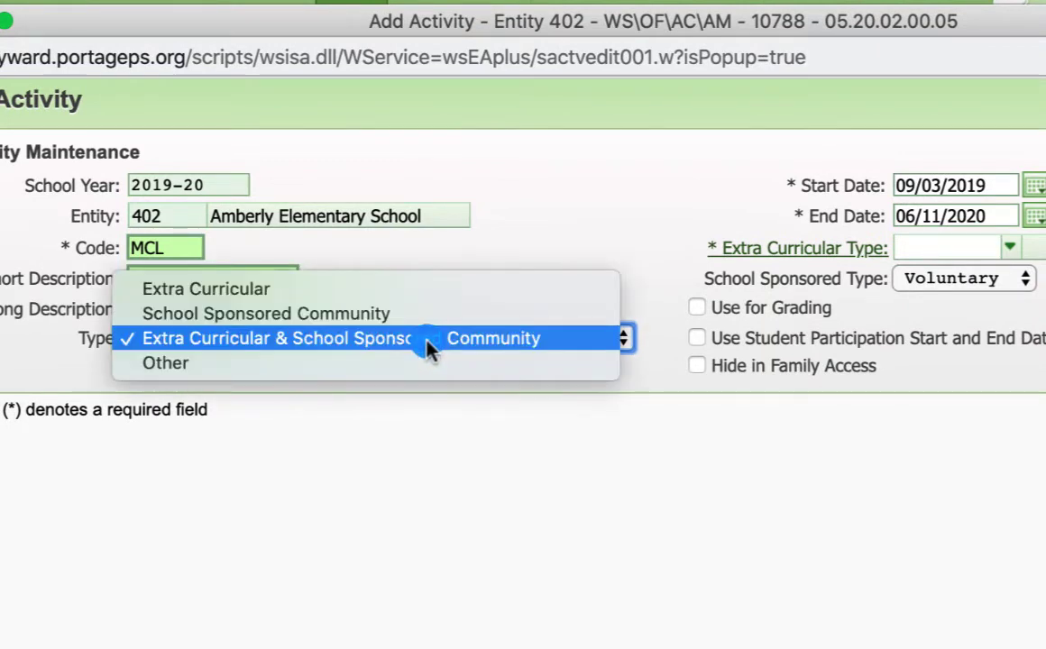
left_click(428, 349)
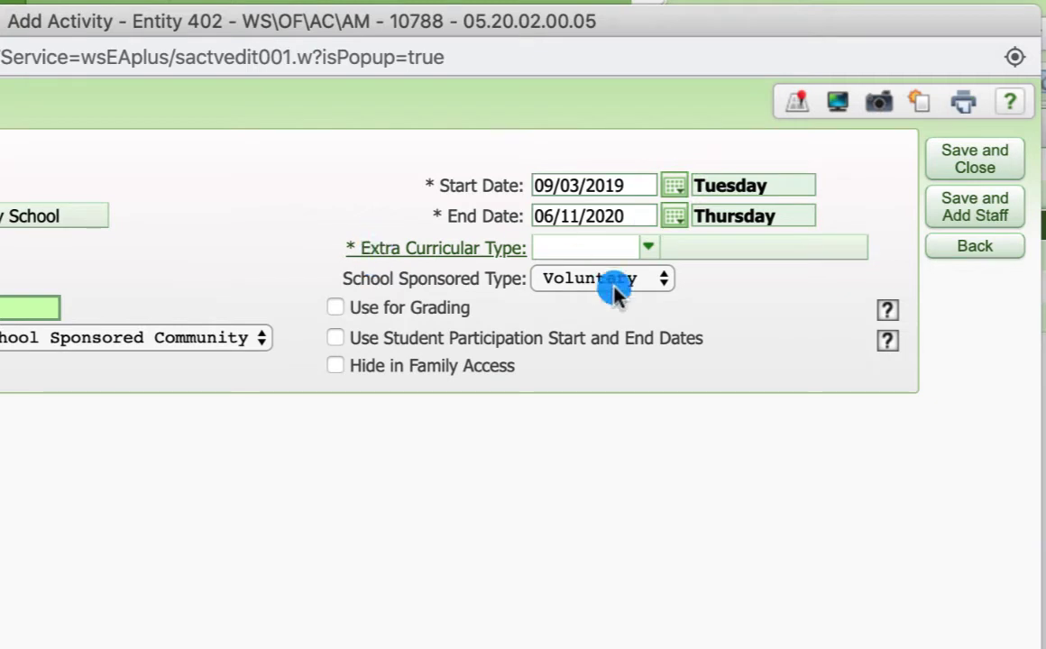
- Set the extra curricular type to C (Academic) and the school sponsored type to Required
left_click(648, 250)
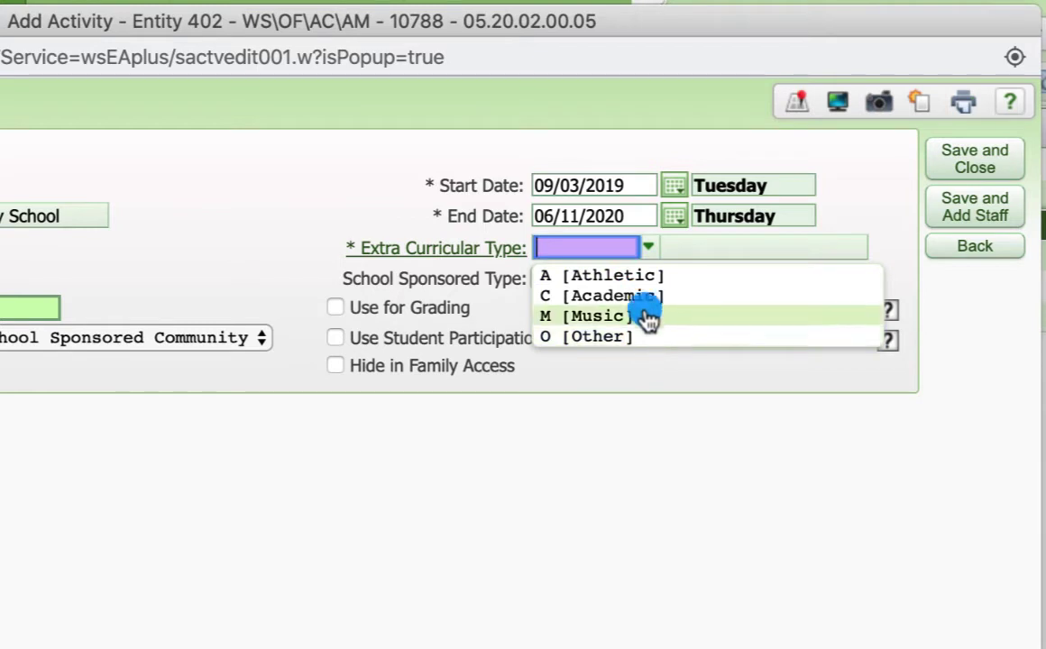
left_click(647, 296)
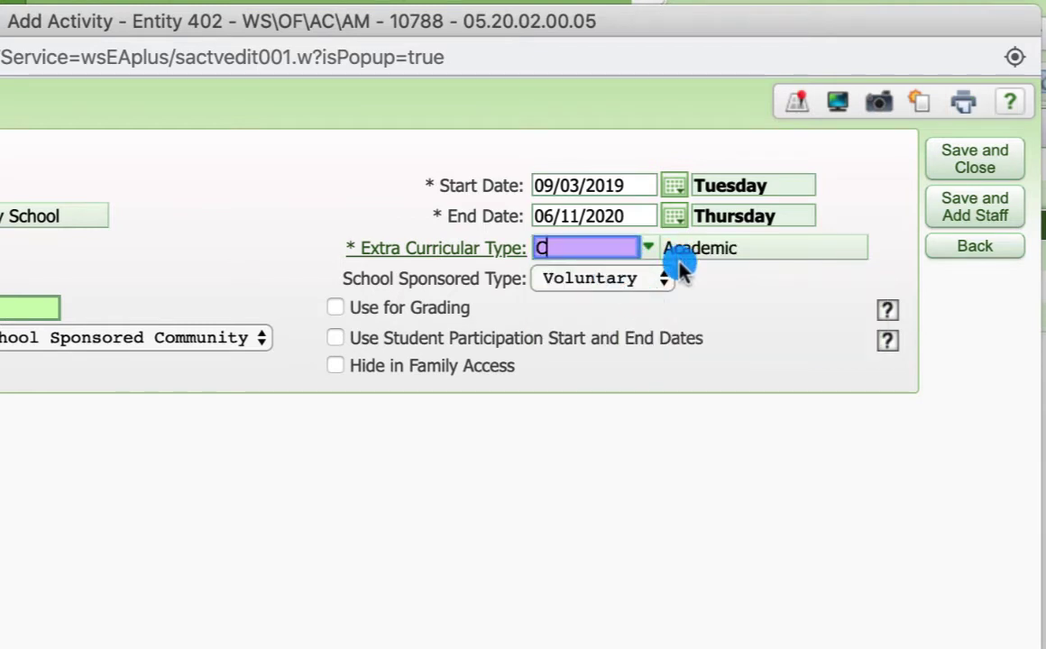
left_click(633, 282)
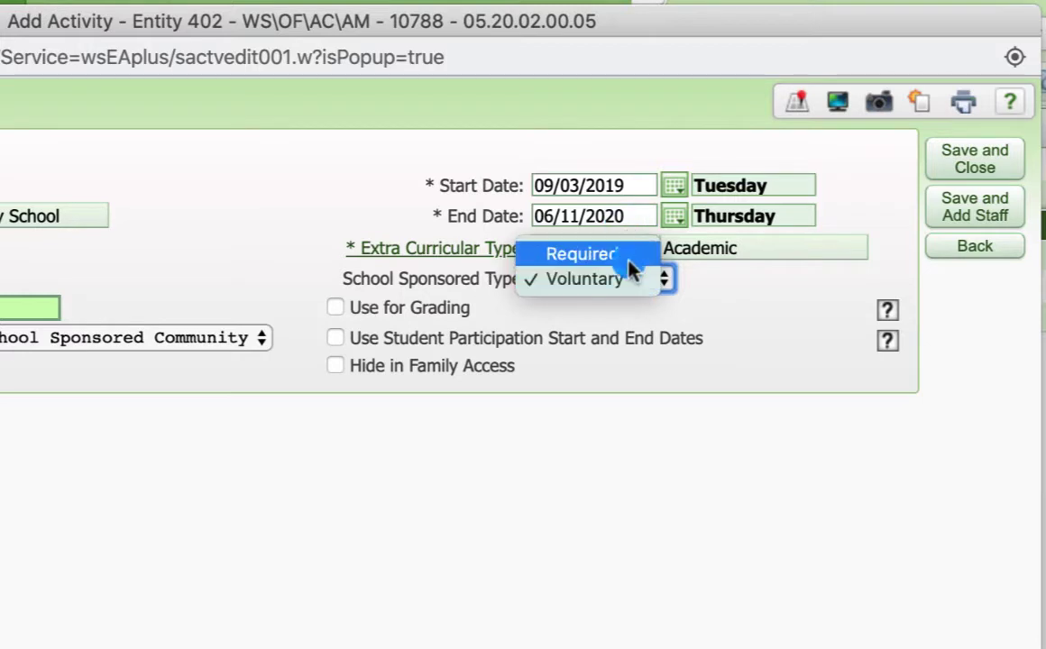
left_click(629, 256)
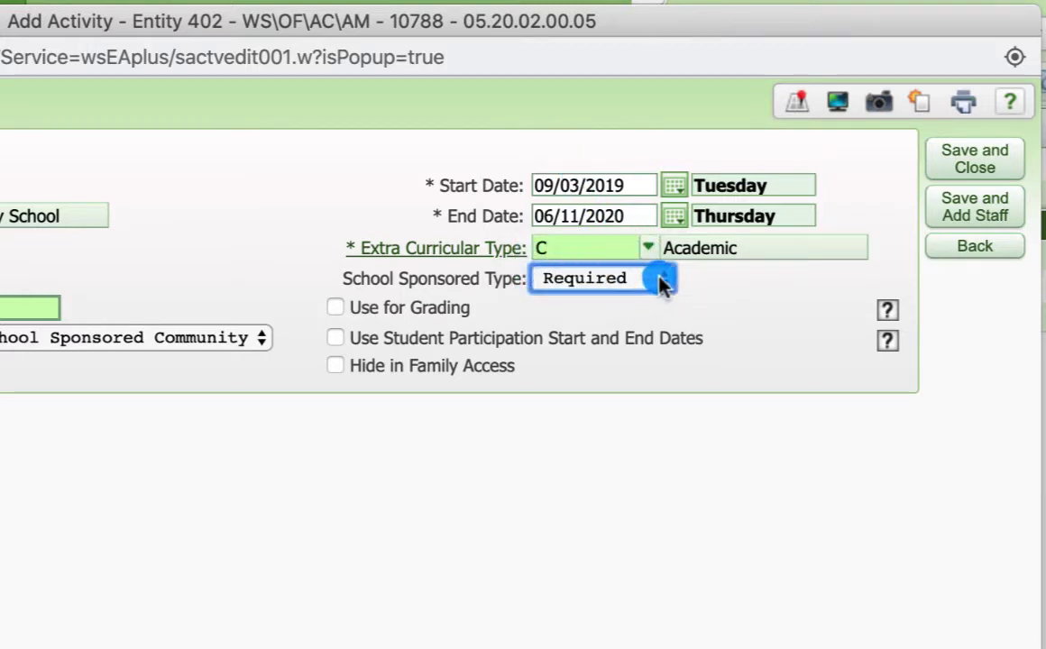
- Enable Use for Grading and Hide in Family Access, and save the activity to continue with its staff
left_click(334, 309)
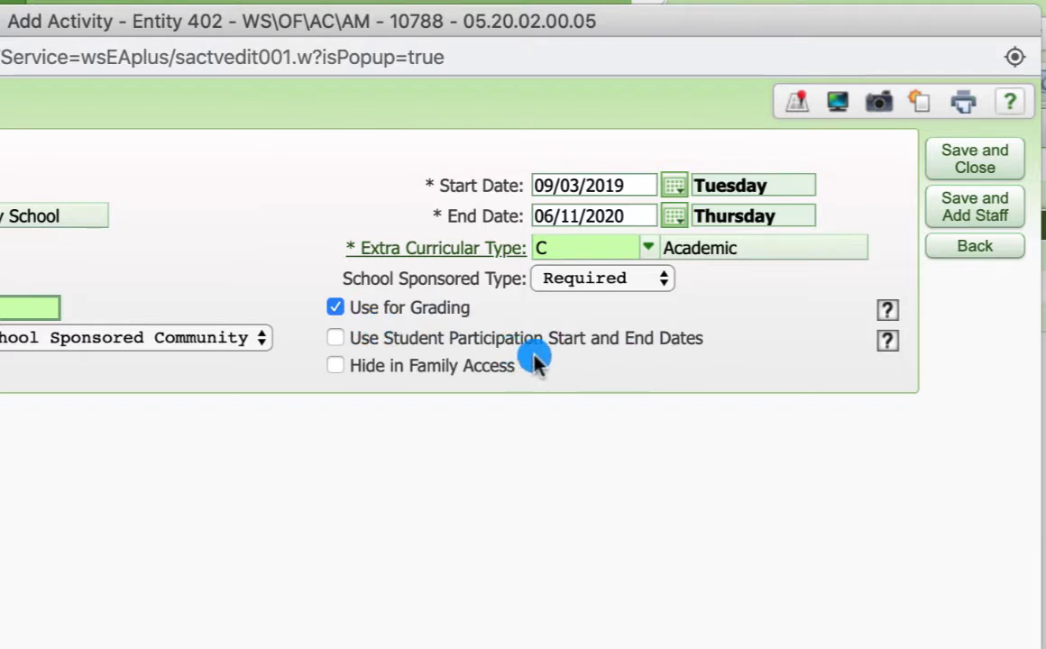
left_click(332, 363)
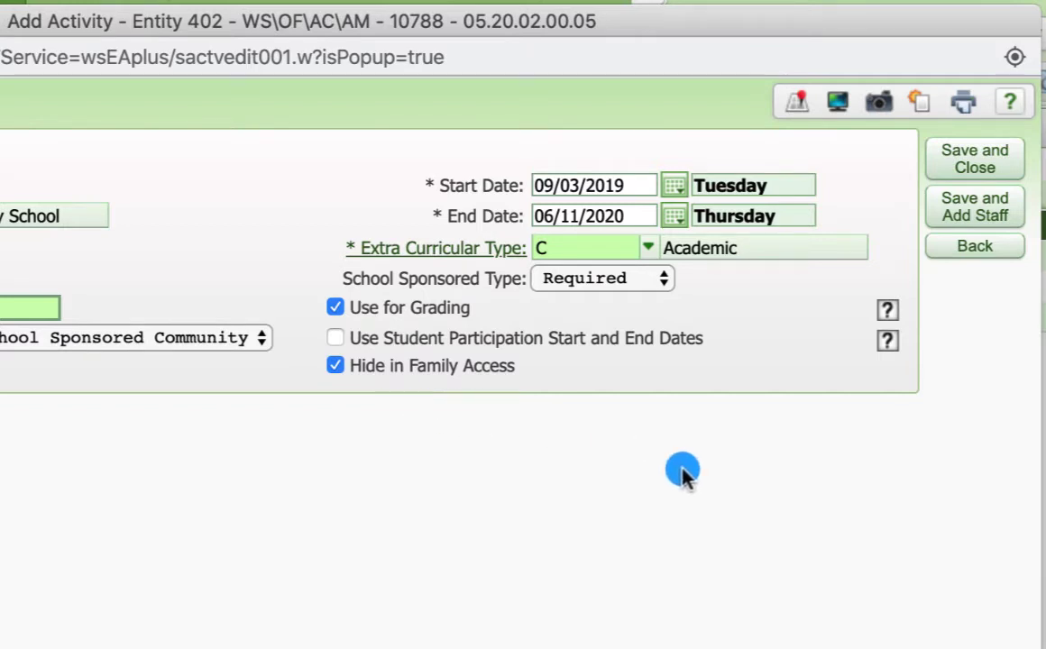
left_click(989, 213)
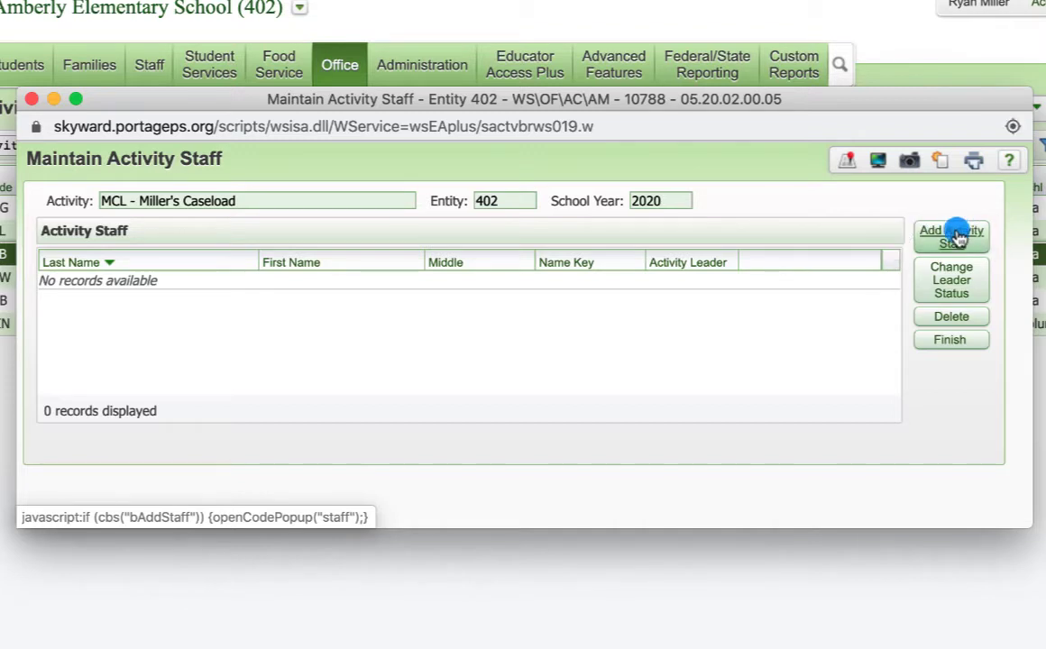
- Open the staff selection for the MCL activity and look up the teacher by surname in the All Staff list
left_click(978, 241)
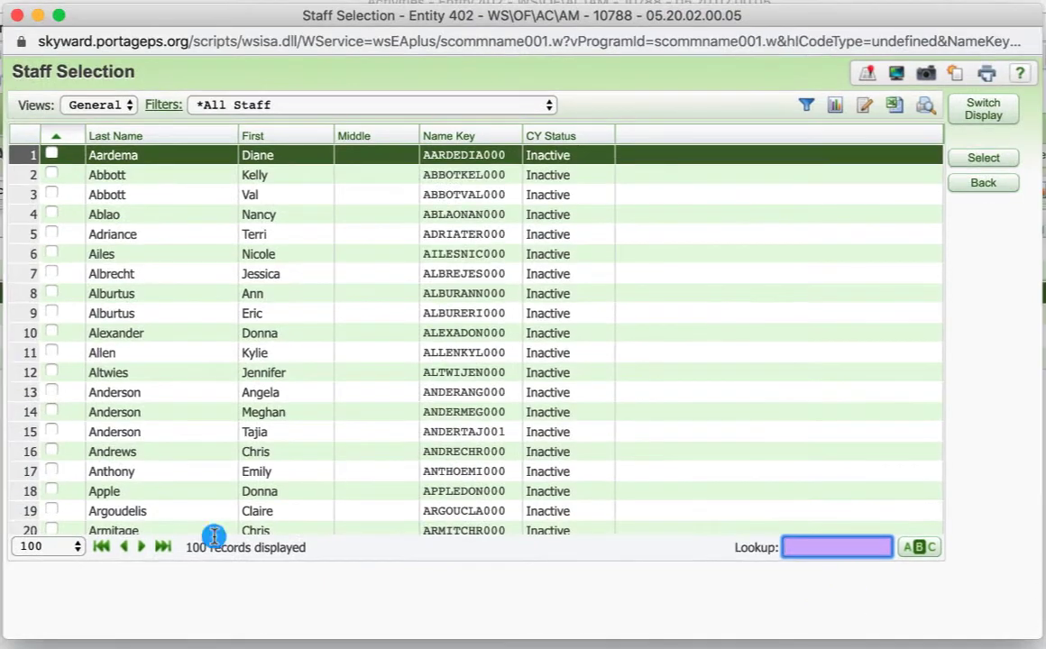
scroll(144, 228, "down", 3)
scroll(157, 257, "up", 3)
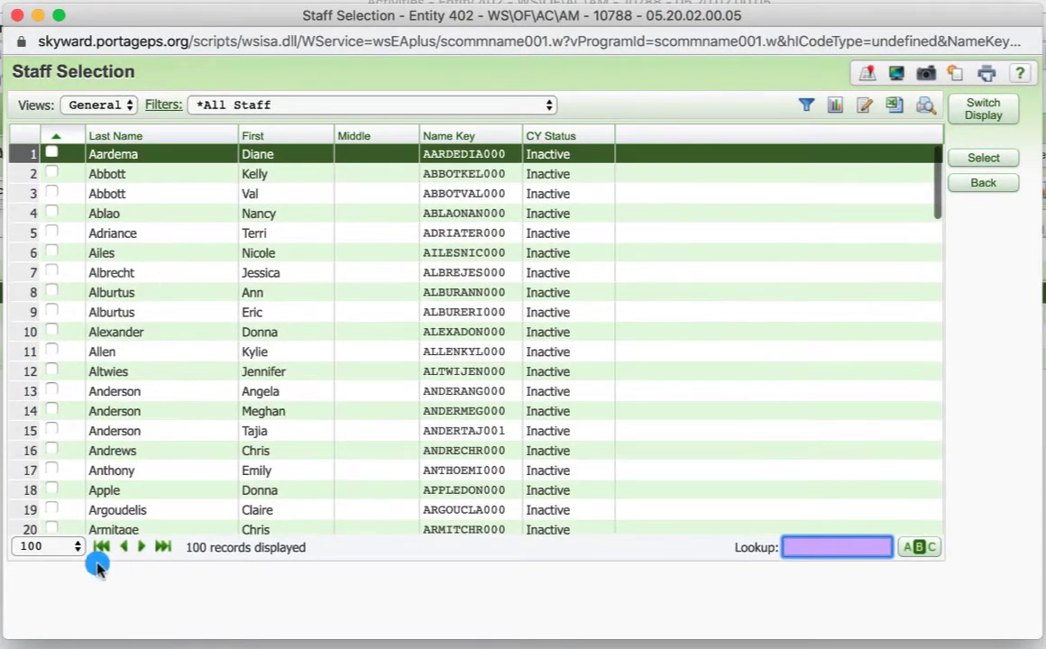
left_click(76, 546)
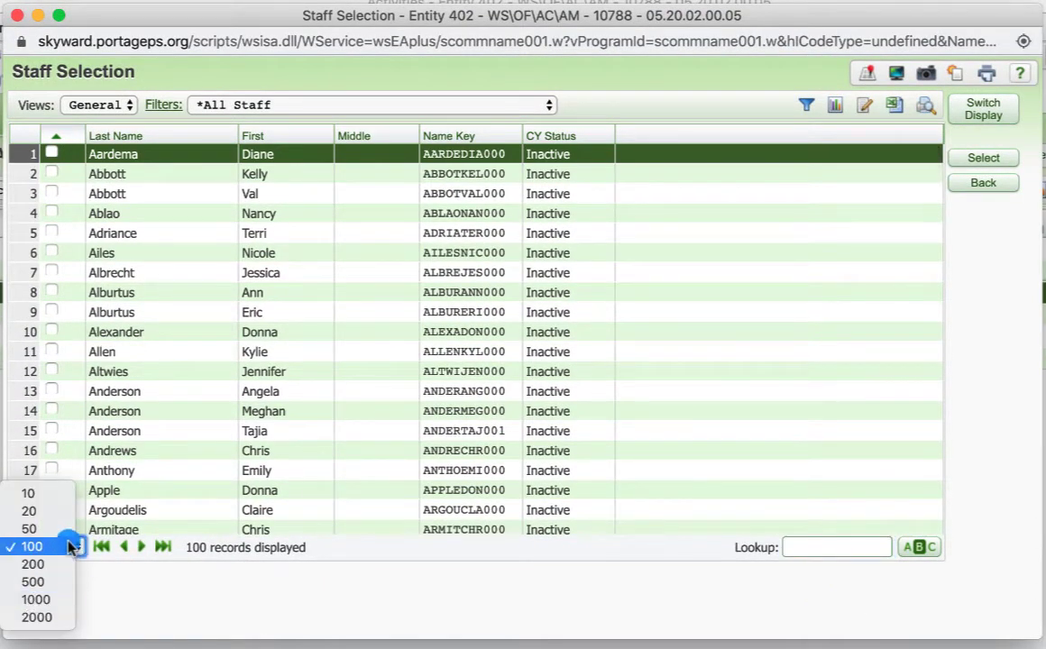
left_click(72, 548)
scroll(355, 480, "down", 10)
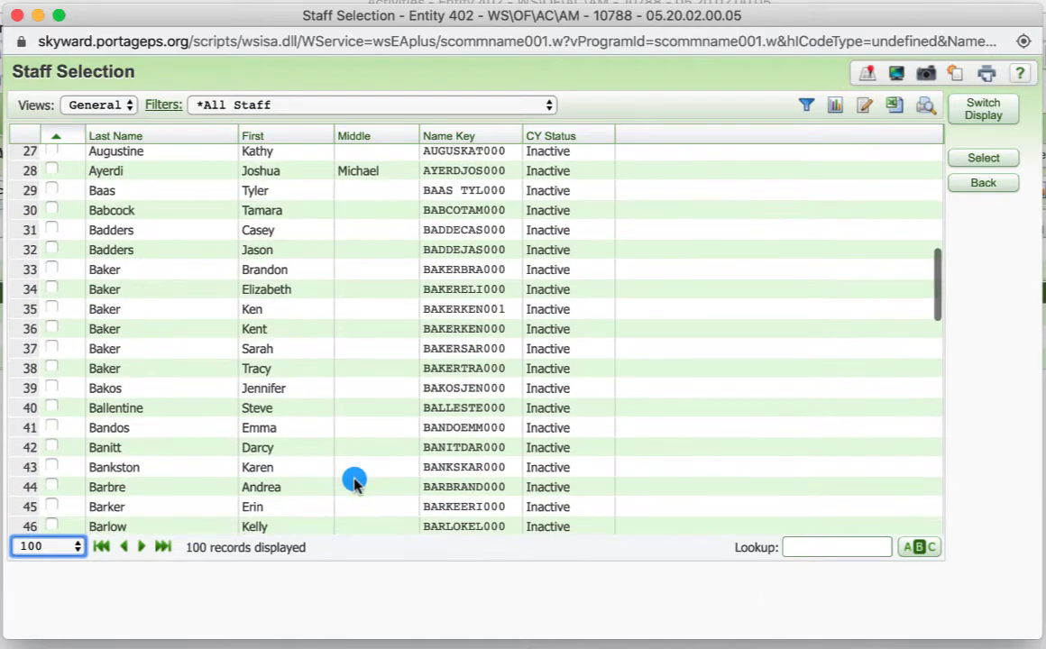
scroll(370, 473, "up", 10)
left_click(822, 547)
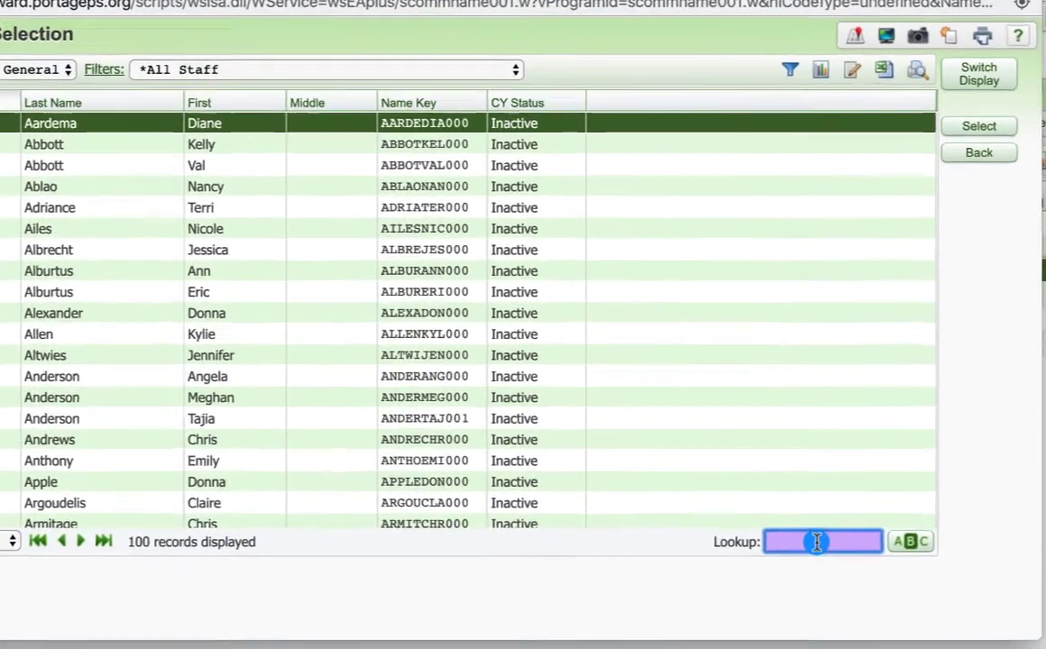
type("Miller")
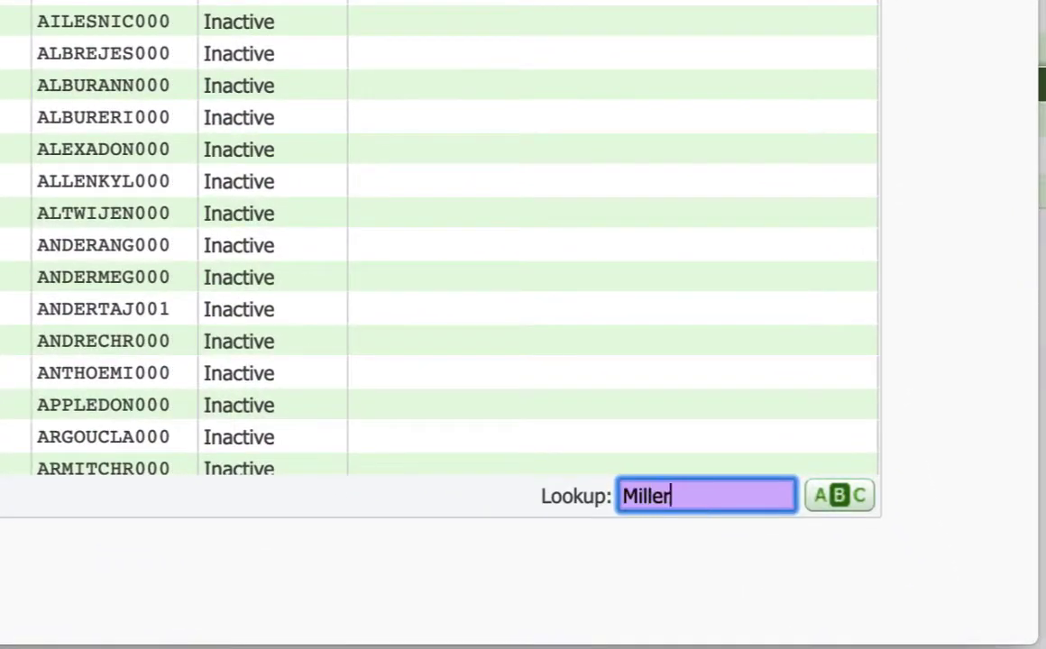
key("Return")
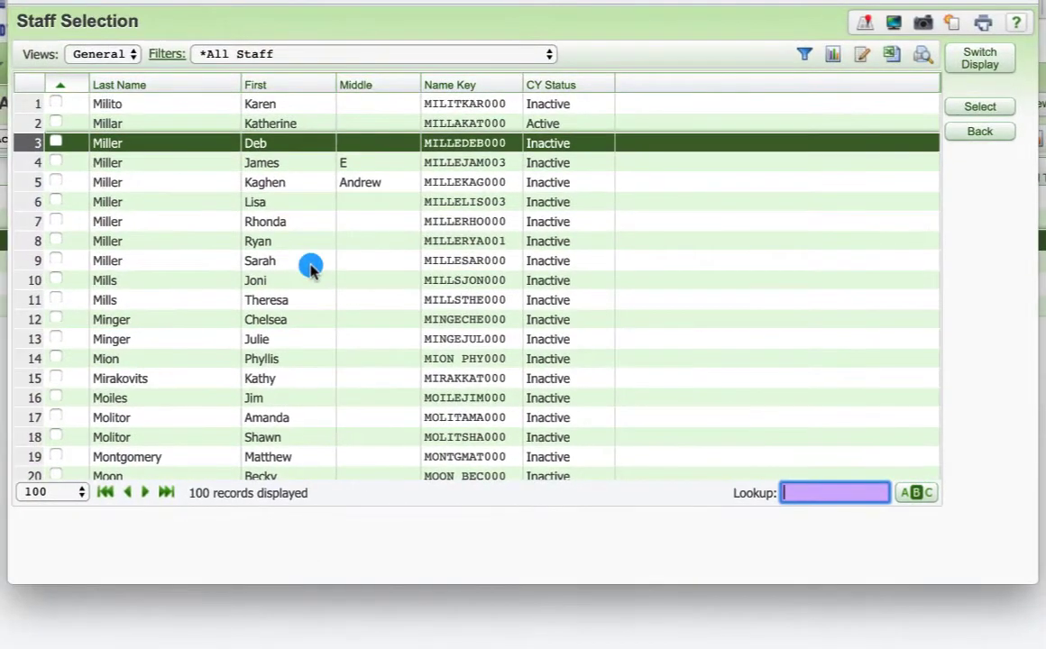
- Add the matching teacher to the MCL activity as its activity leader, and finish maintaining the activity staff
left_click(54, 240)
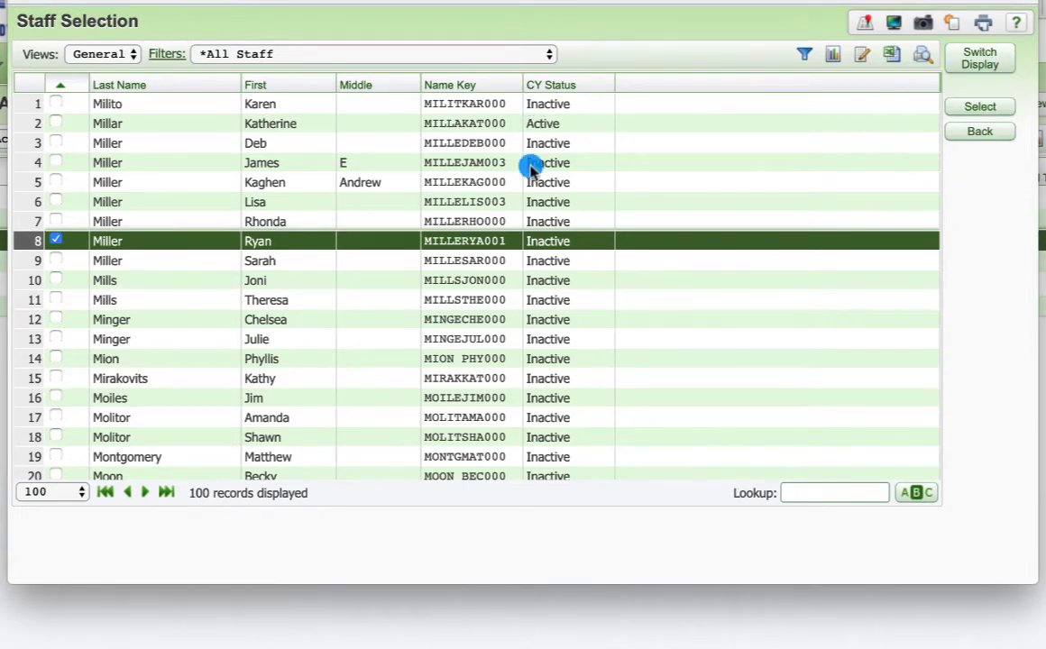
left_click(986, 108)
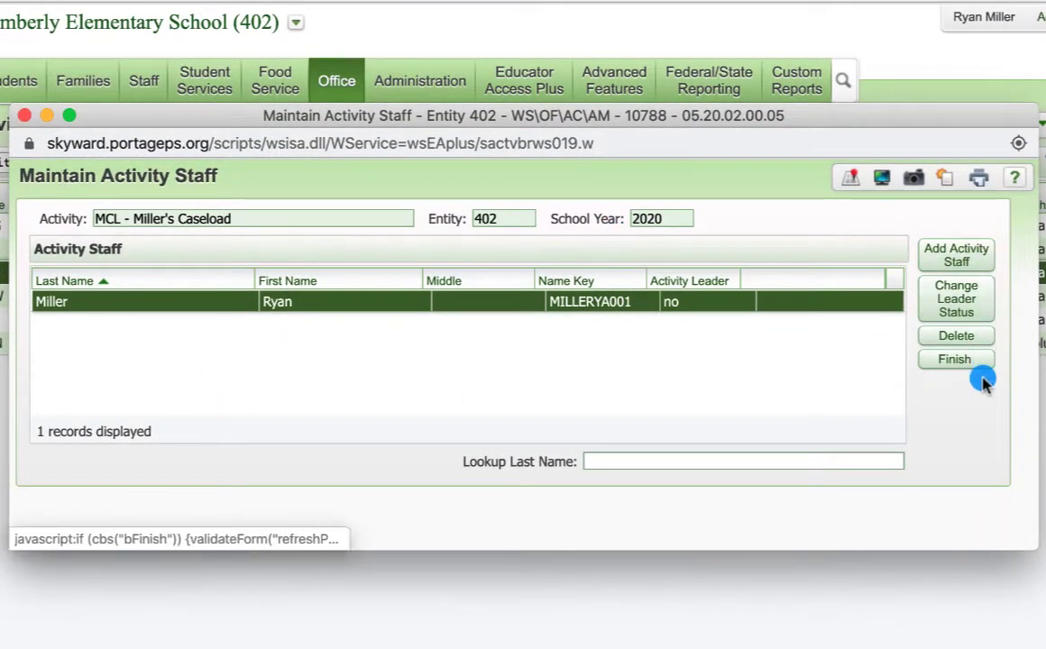
left_click(954, 303)
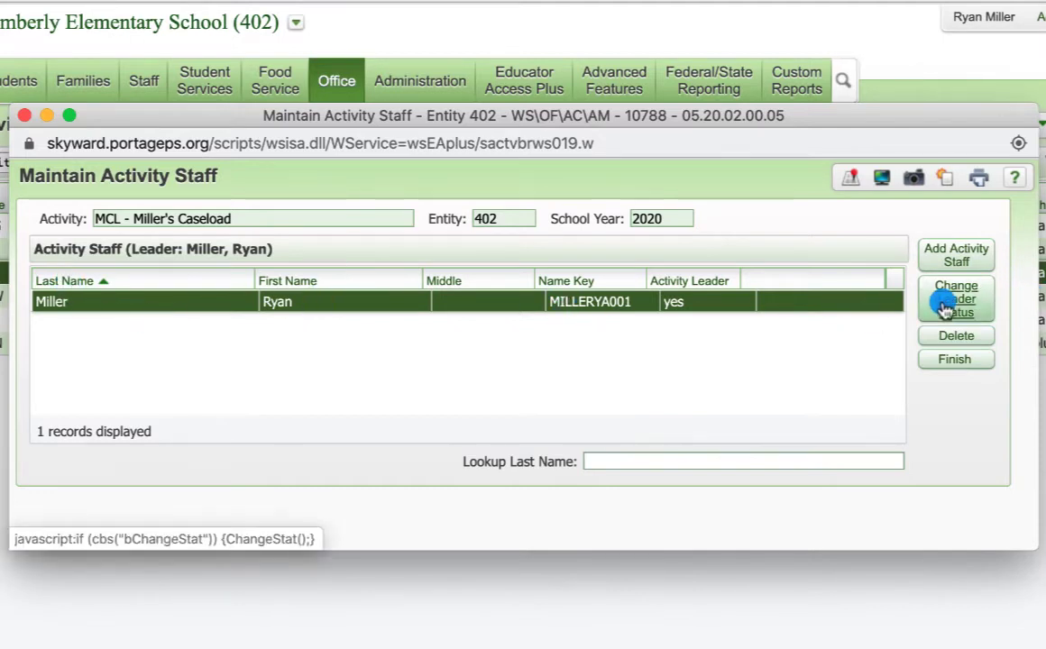
left_click(970, 365)
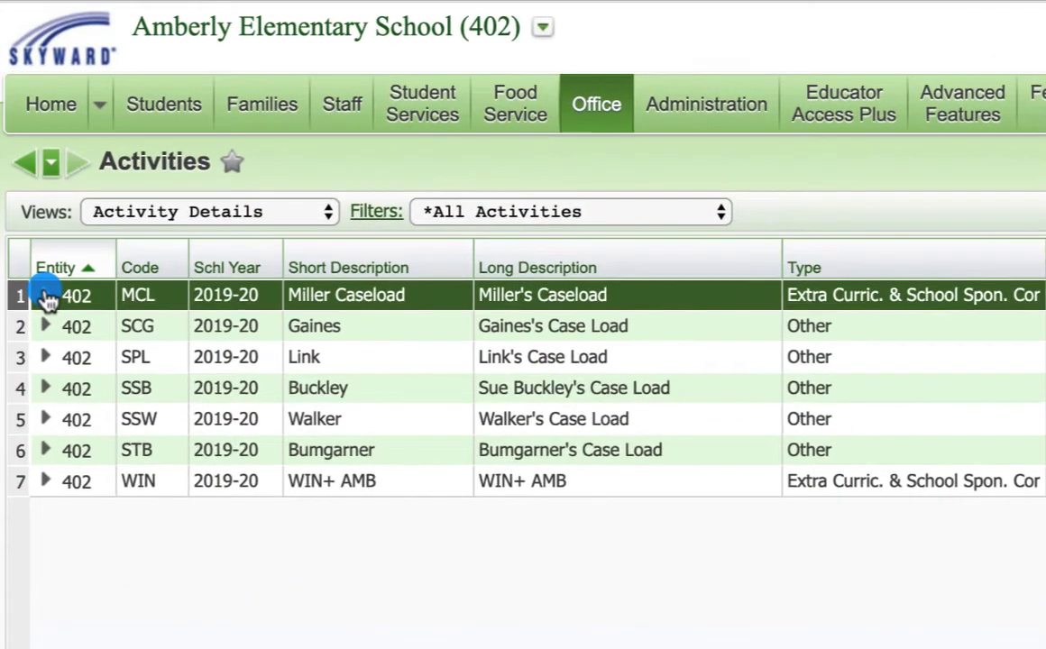
- Expand the MCL activity, collapse its Activity Details section and open the individual student selection for its Student Roster
left_click(28, 185)
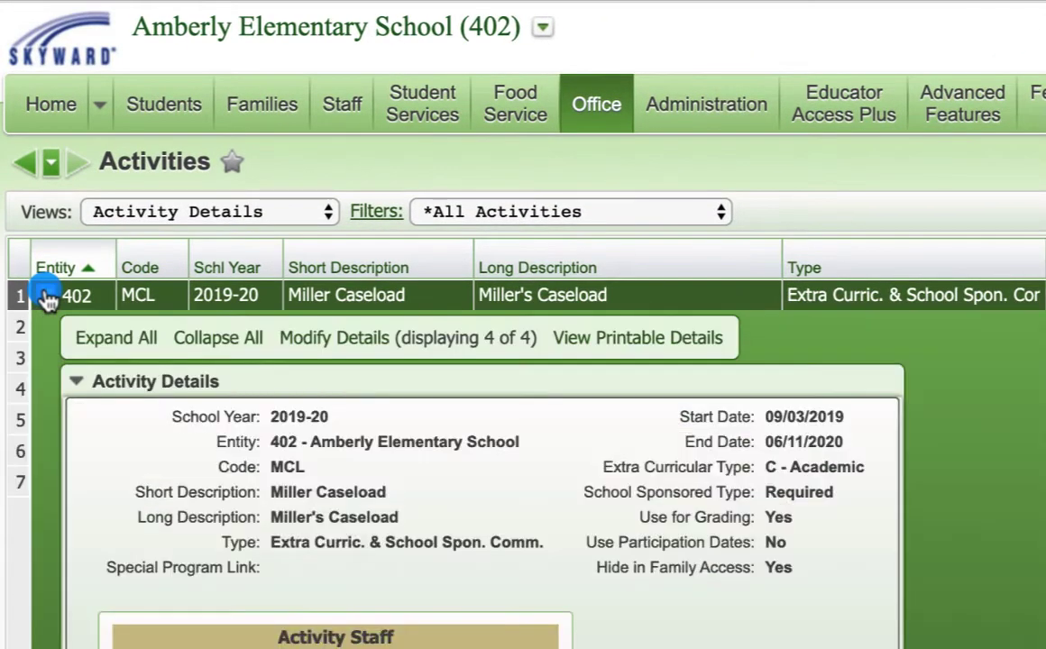
left_click(78, 383)
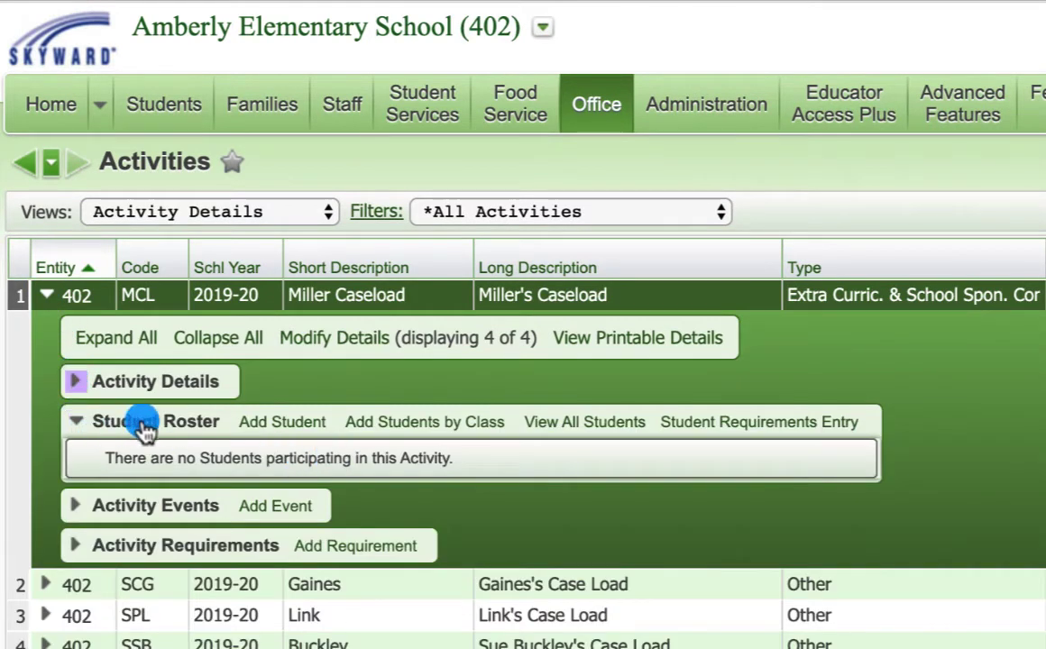
left_click(290, 423)
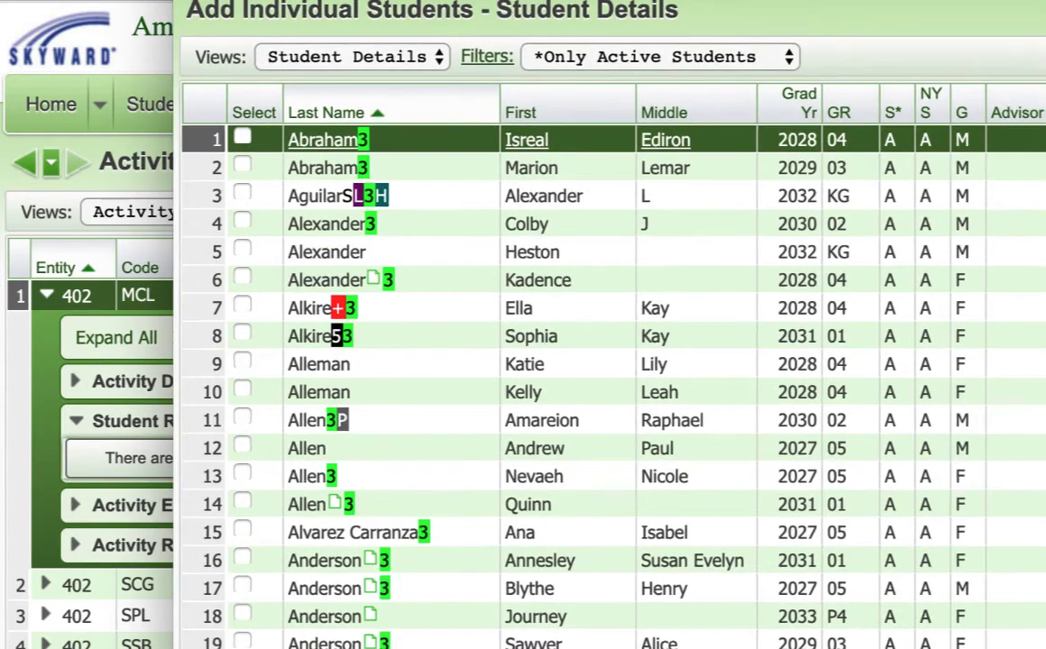
left_click_drag(362, 5, 825, 303)
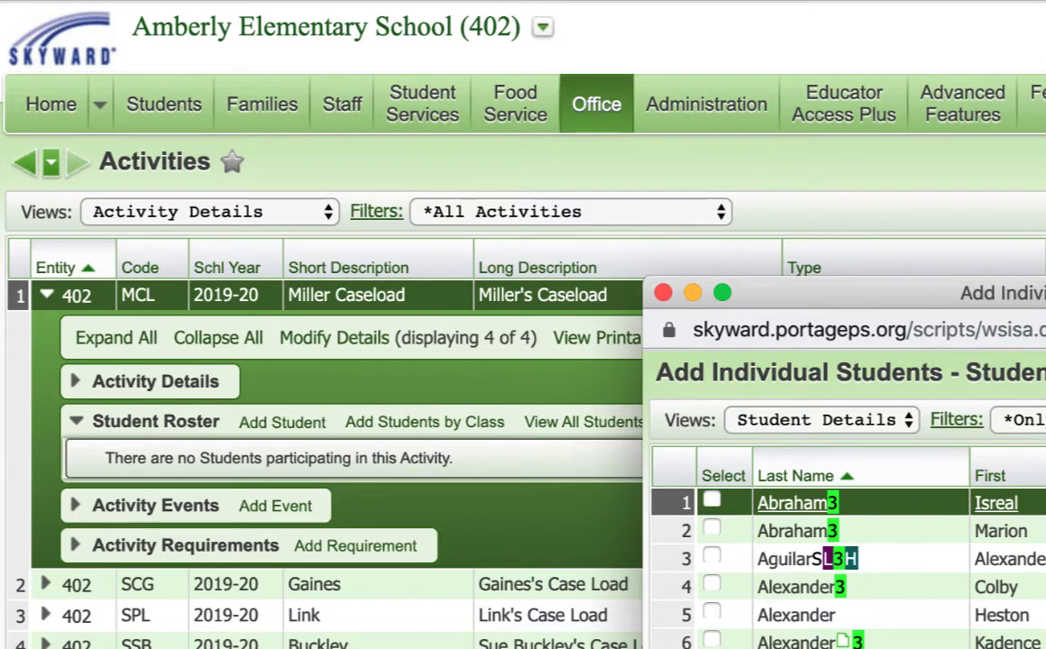
left_click_drag(902, 293, 619, 0)
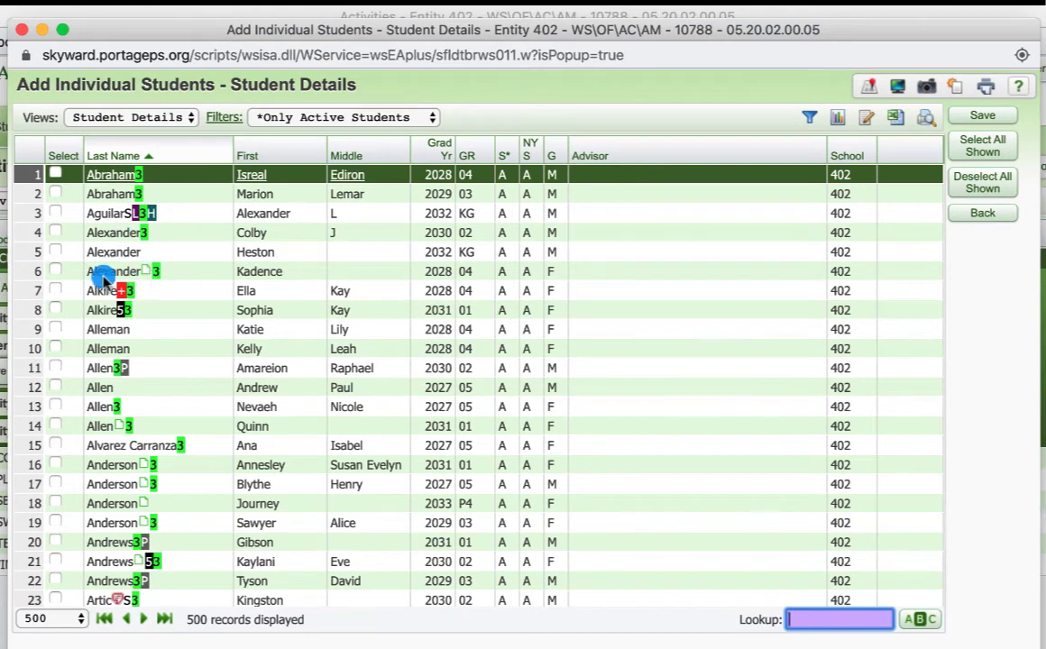
- Select the students in rows 3, 7, 13 and 18 of the active students list for the MCL activity's roster
left_click(54, 211)
left_click(56, 287)
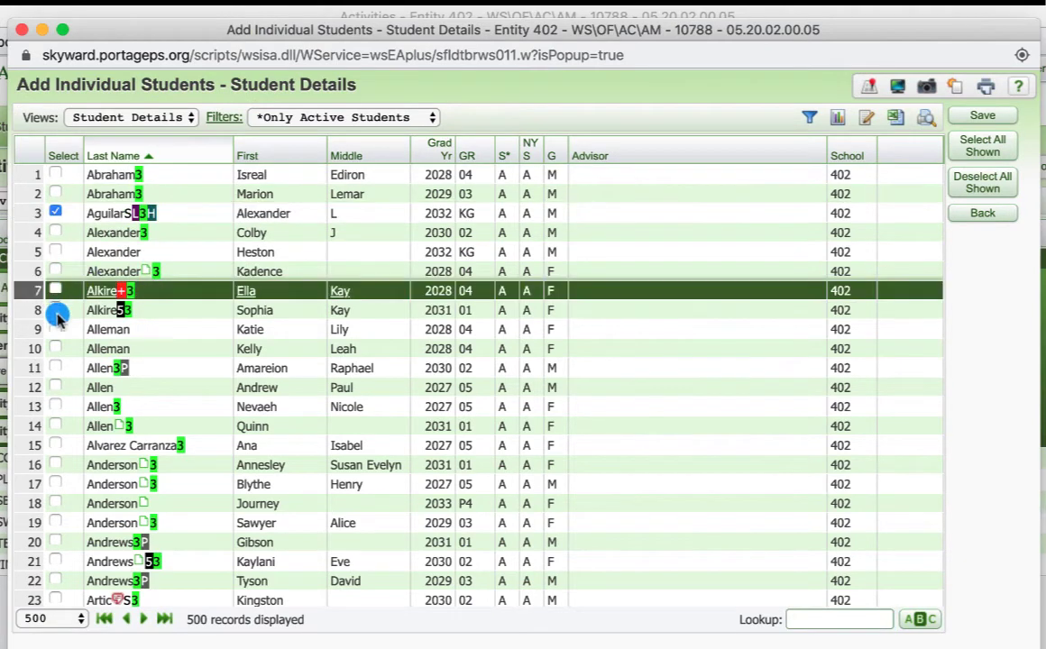
left_click(54, 406)
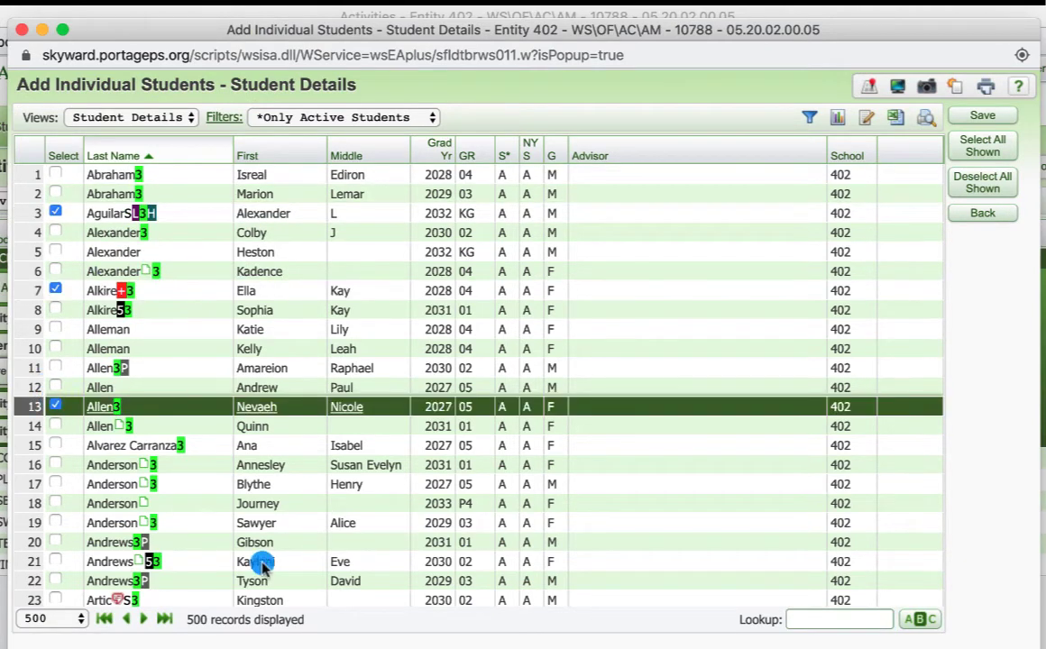
scroll(234, 534, "down", 6)
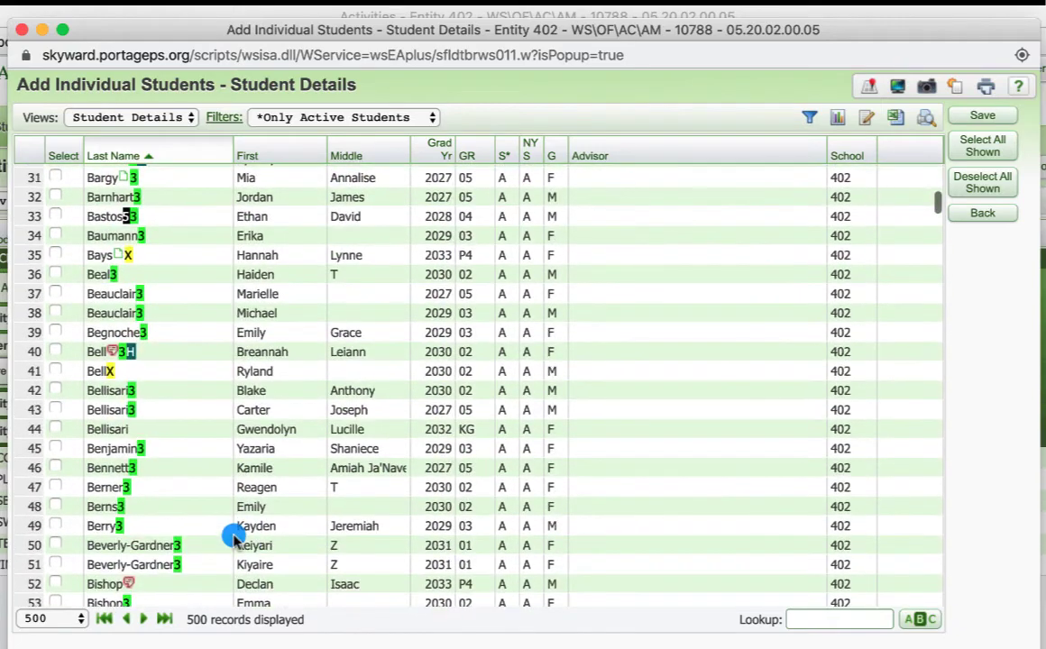
scroll(233, 536, "up", 3)
scroll(234, 536, "up", 1)
left_click(793, 619)
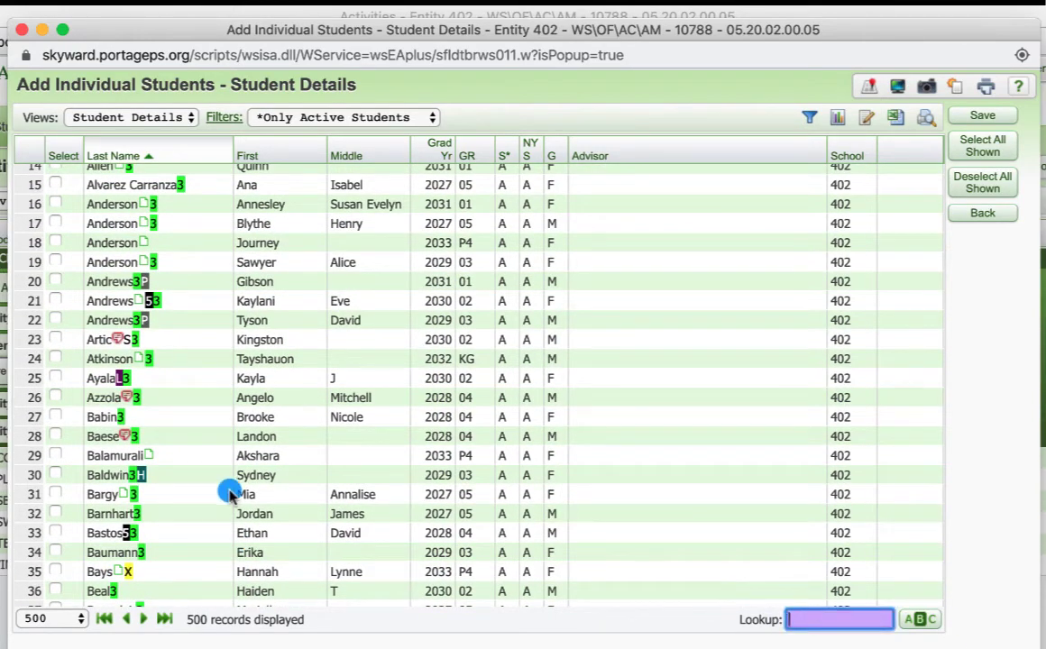
scroll(228, 489, "up", 1)
scroll(228, 490, "up", 3)
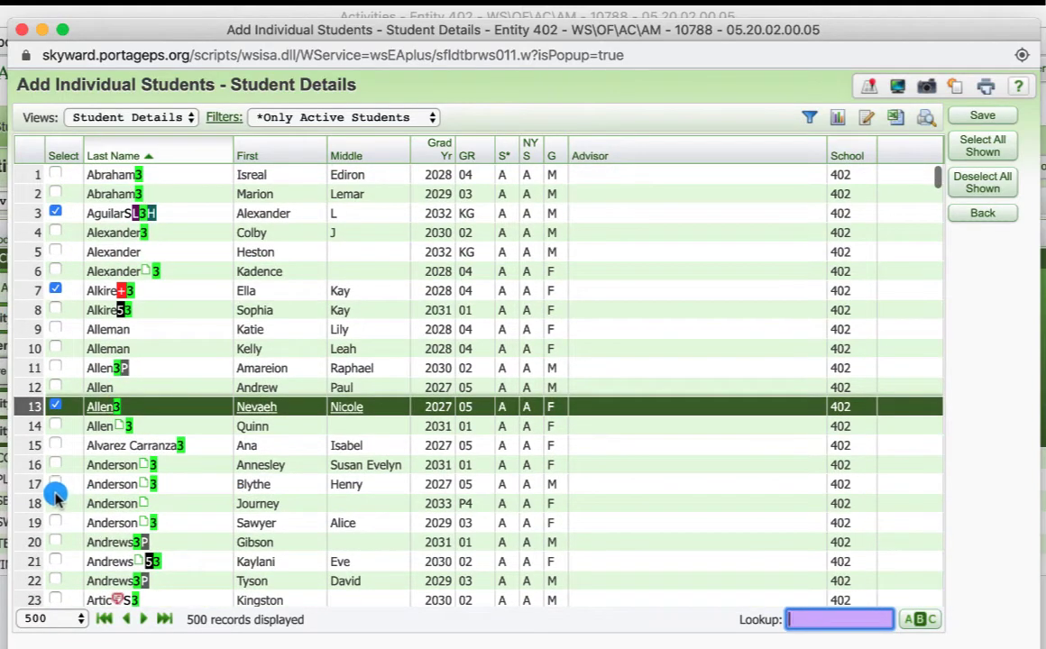
left_click(56, 498)
left_click(55, 502)
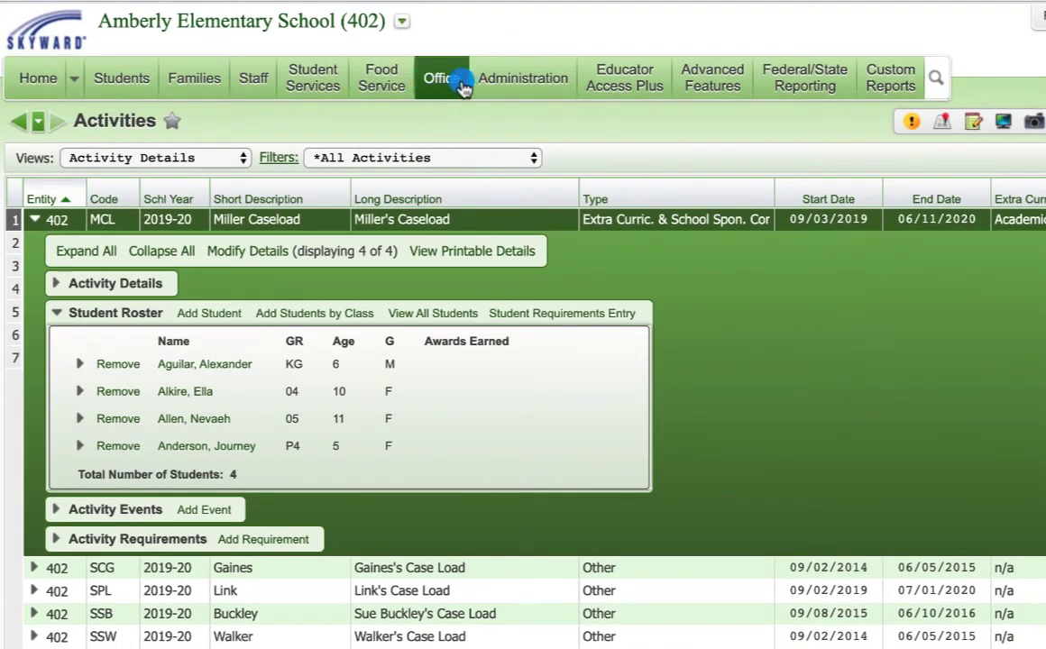
- Collapse the MCL activity and examine the older SSB caseload activity's details and edit form, leaving it without saving
left_click(30, 221)
left_click(473, 290)
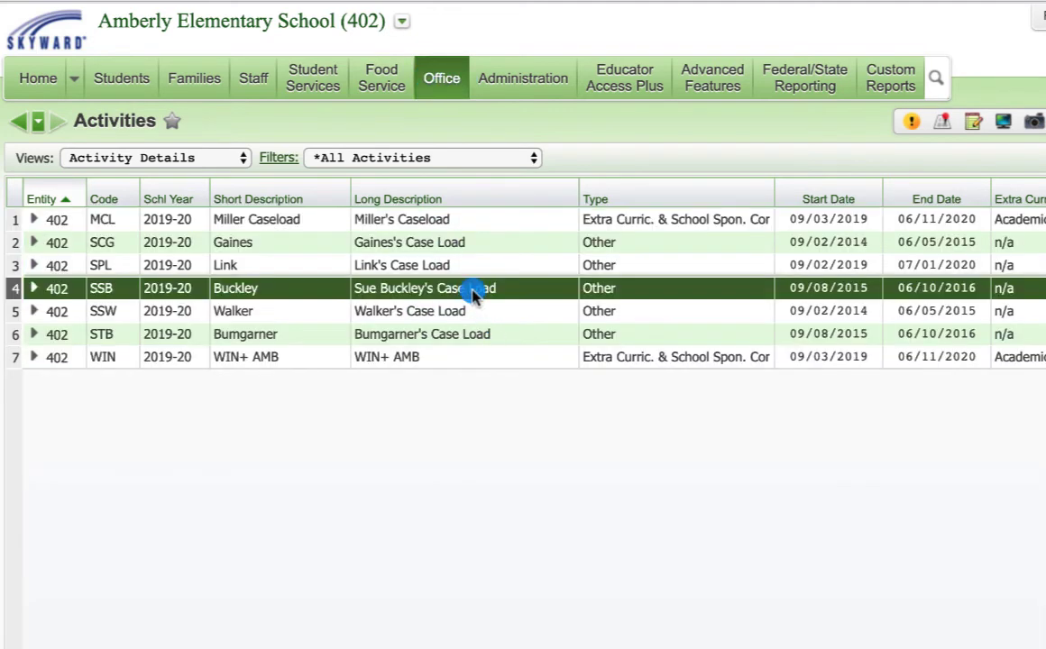
left_click(34, 287)
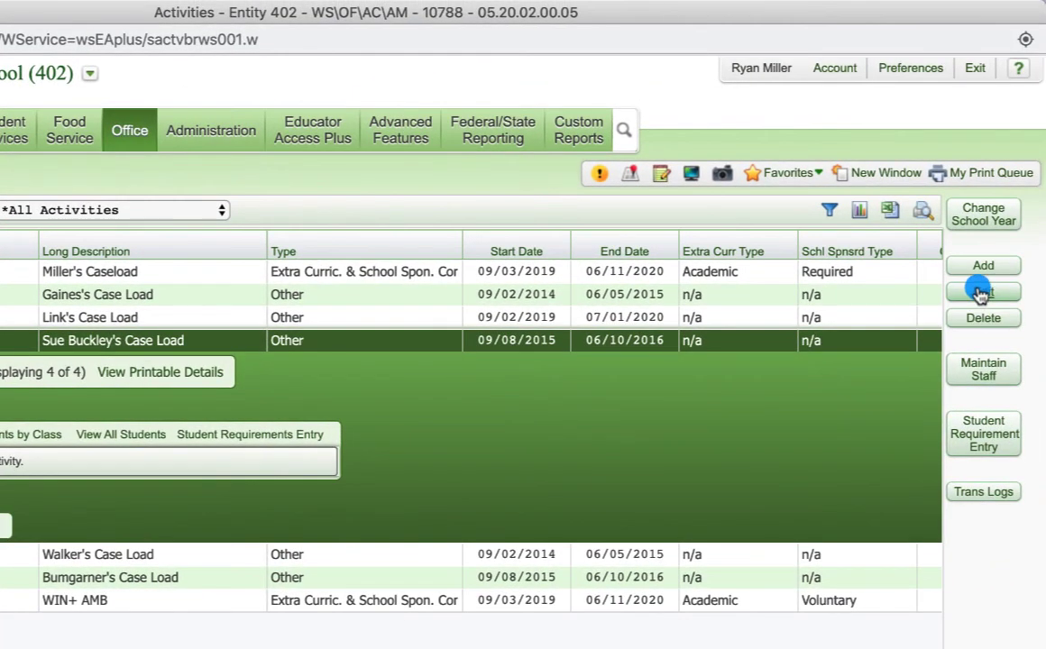
left_click(980, 293)
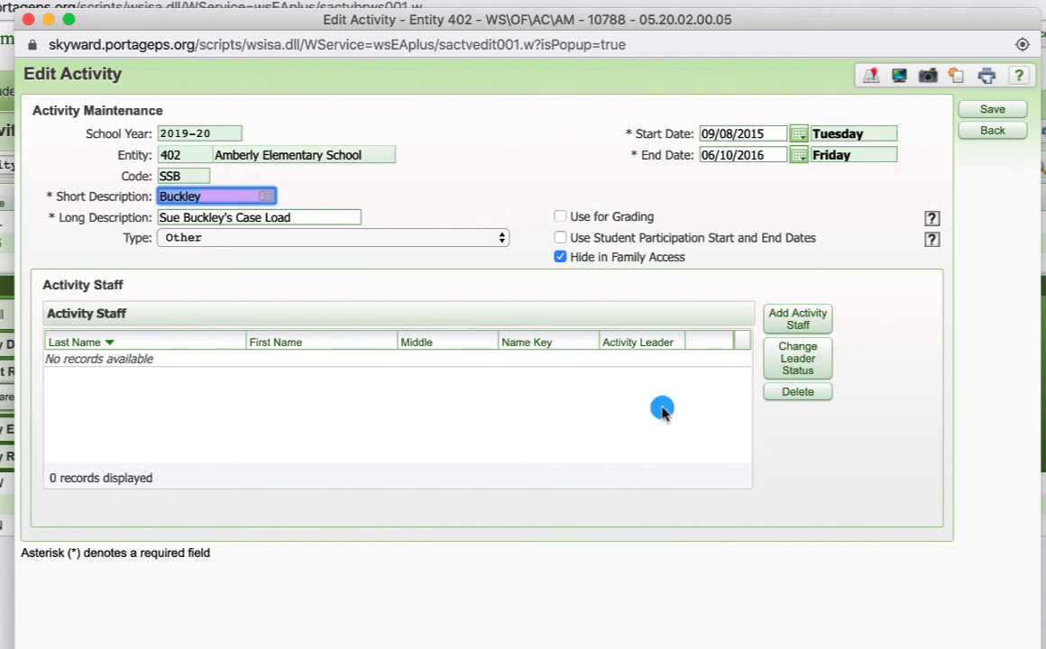
left_click(992, 130)
left_click(27, 262)
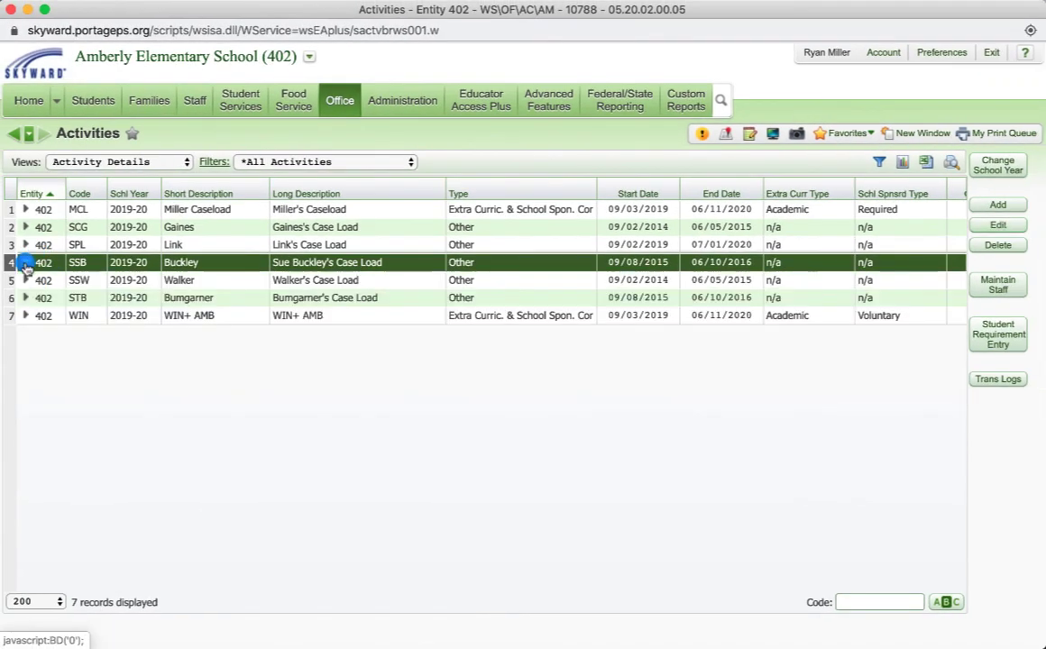